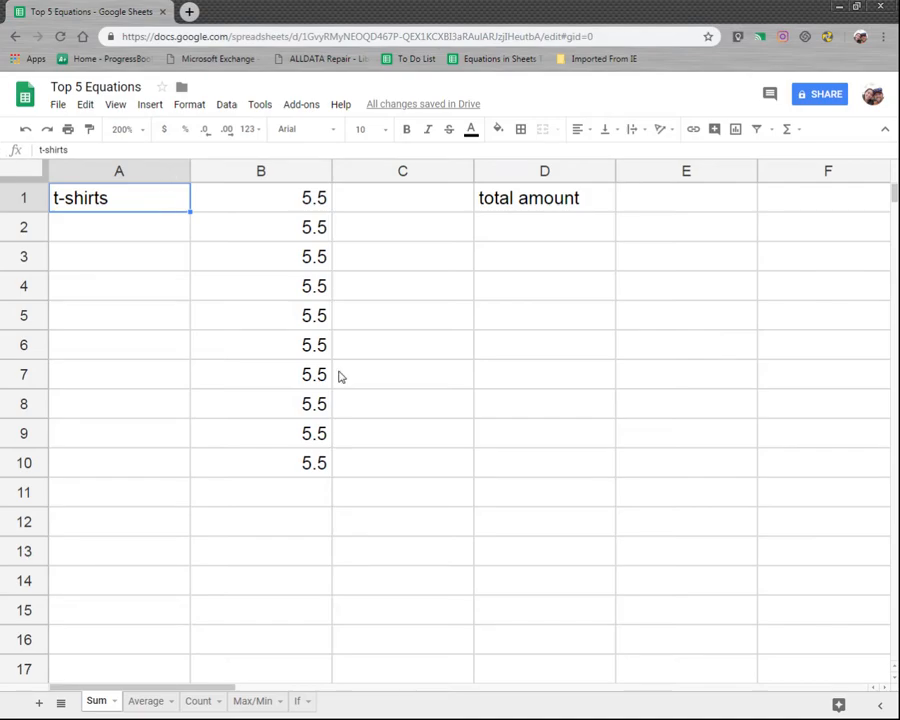
Step: Select the t-shirt prices in column B and the total amount label to review them
{"action": "left_click_drag", "start_coordinate": [284, 204], "coordinate": [274, 491]}
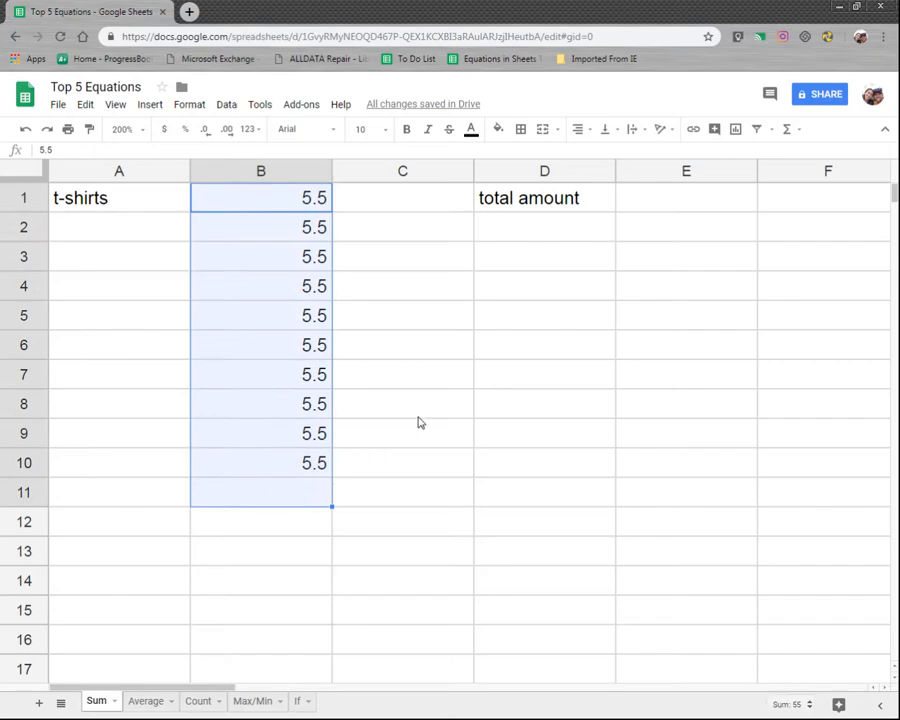
{"action": "left_click", "coordinate": [432, 413]}
{"action": "left_click", "coordinate": [560, 208]}
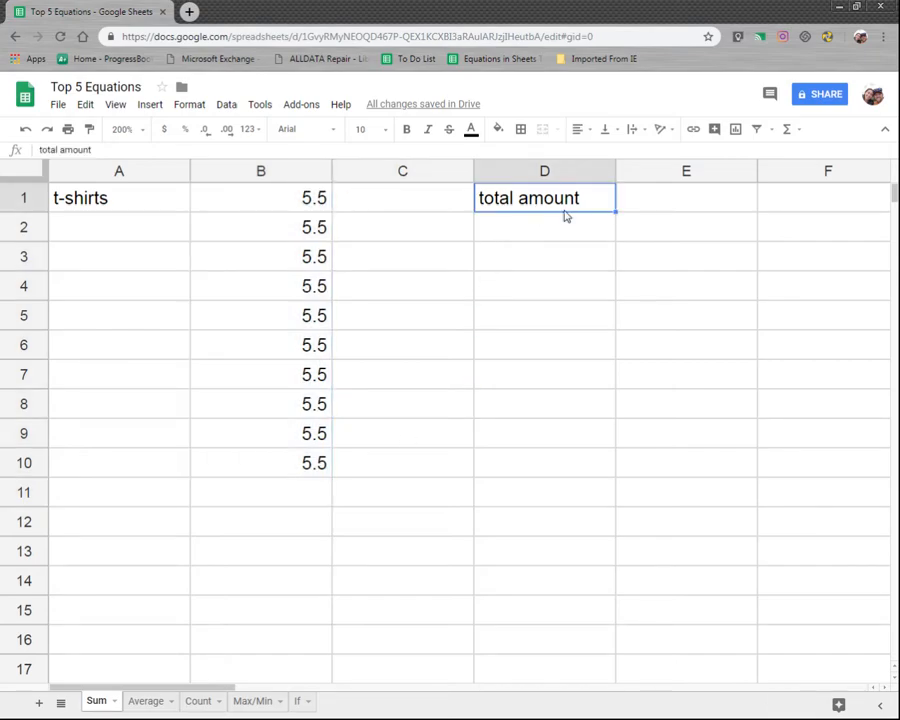
Step: Enter the formula =sum(B1:B10) in E1 beside the total amount label, selecting the prices as its range
{"action": "left_click", "coordinate": [634, 205]}
{"action": "left_click", "coordinate": [555, 209]}
{"action": "left_click", "coordinate": [723, 210]}
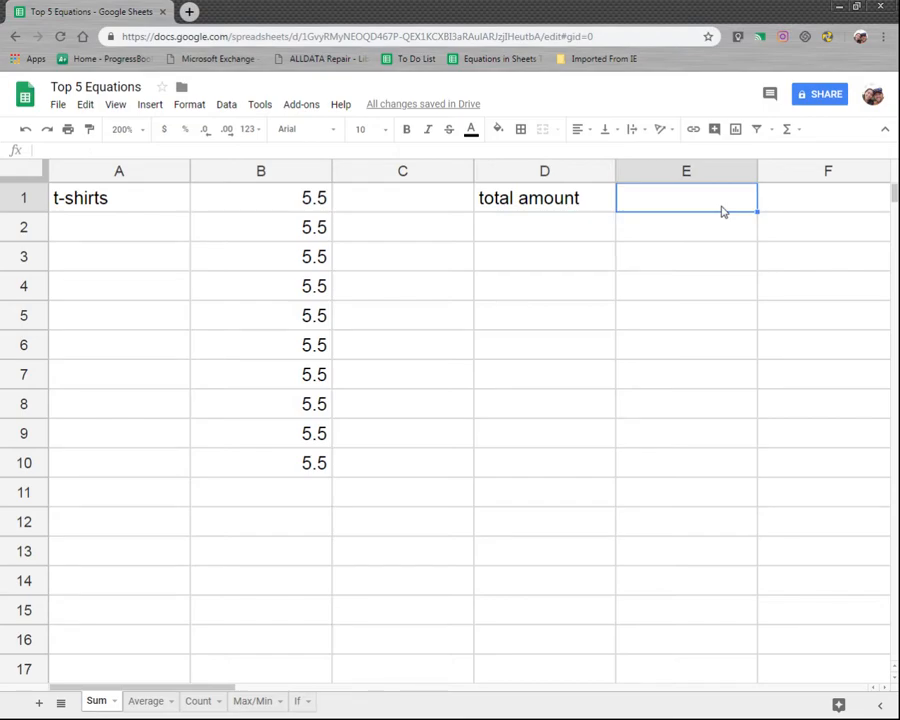
{"action": "type", "text": "="}
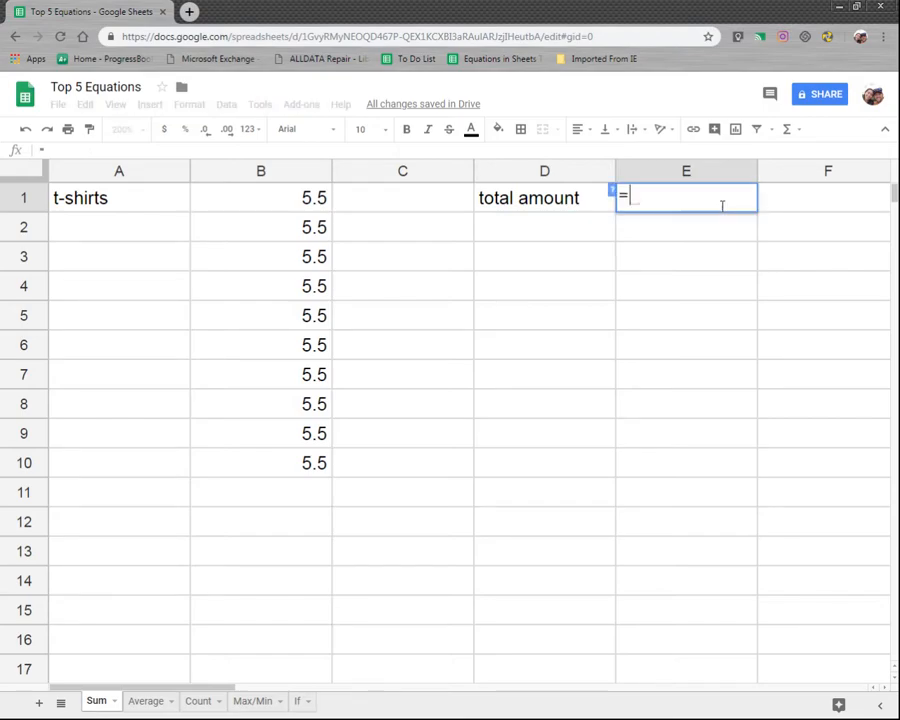
{"action": "type", "text": "sum("}
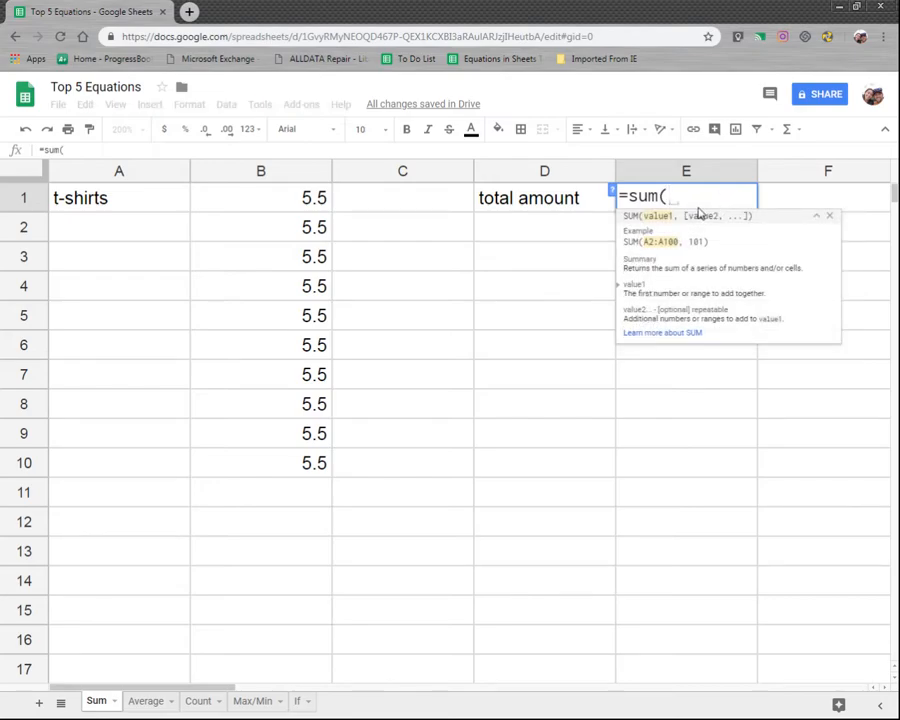
{"action": "left_click", "coordinate": [289, 204]}
{"action": "left_click_drag", "start_coordinate": [289, 204], "coordinate": [263, 468]}
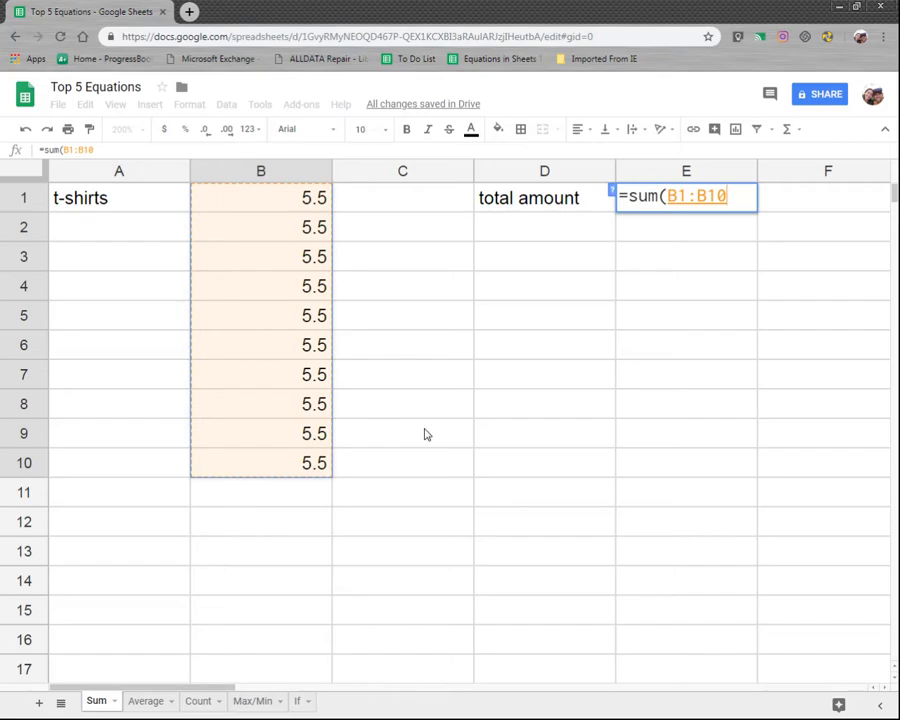
{"action": "type", "text": ")"}
{"action": "key", "text": "Return"}
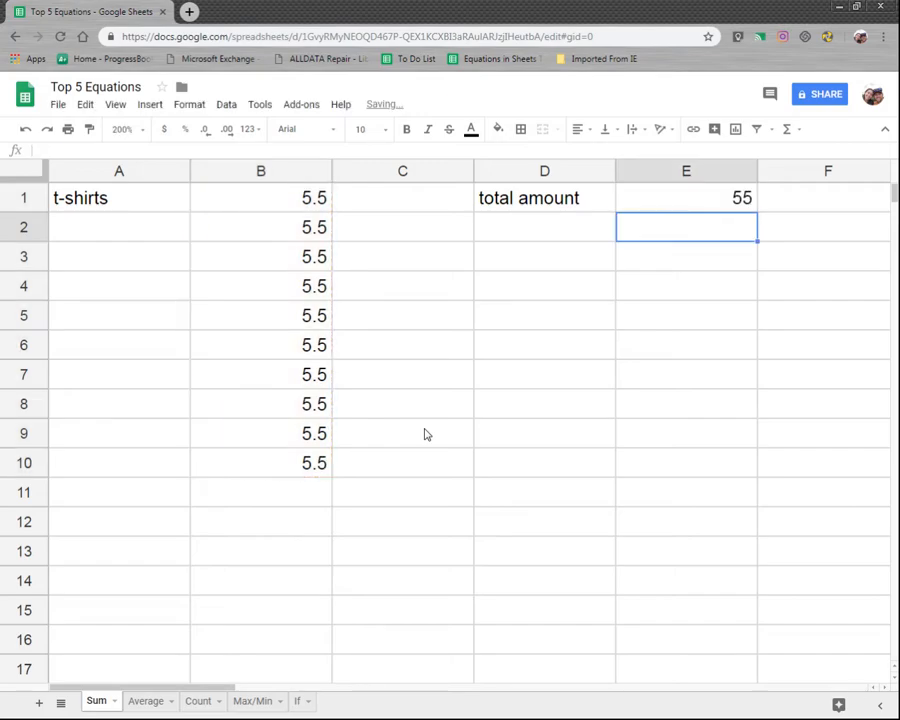
Step: Inspect the SUM formula in E1 and its highlighted range
{"action": "left_click", "coordinate": [712, 204]}
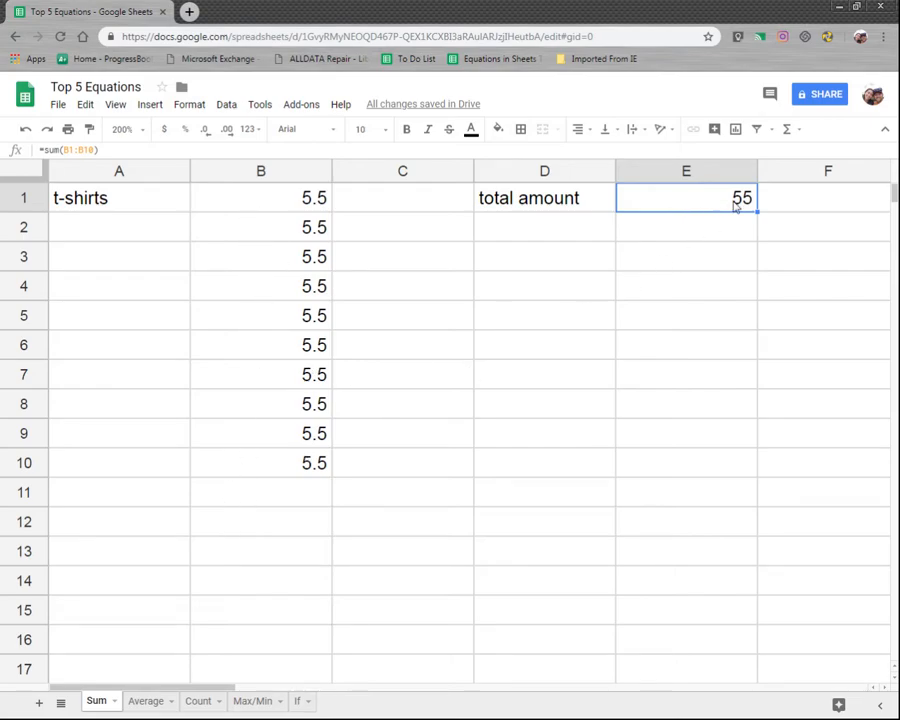
{"action": "left_click_drag", "start_coordinate": [100, 149], "coordinate": [38, 149]}
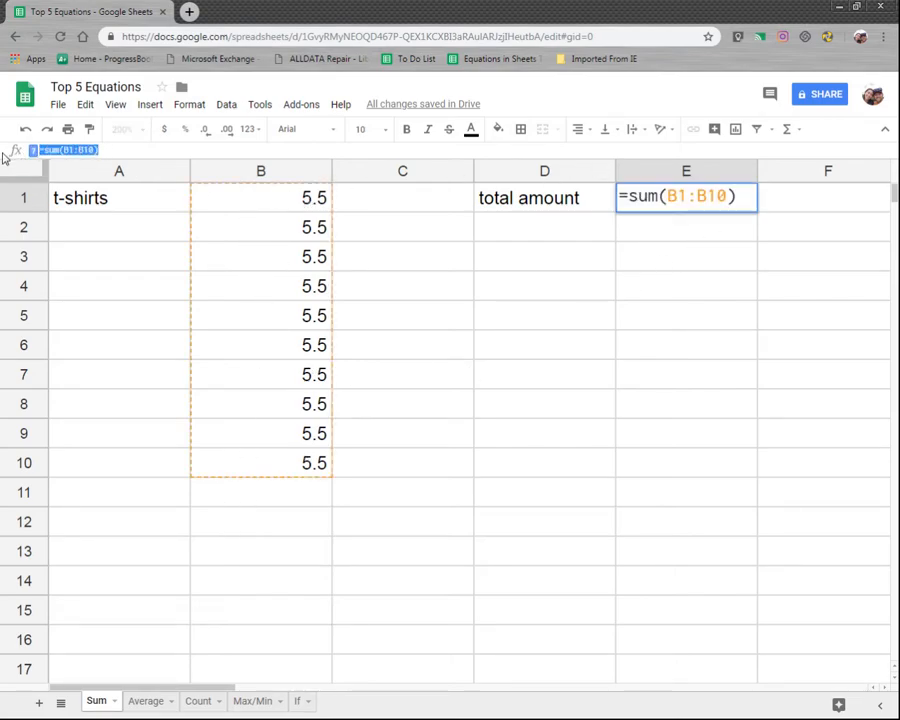
{"action": "left_click", "coordinate": [604, 328]}
{"action": "double_click", "coordinate": [700, 197]}
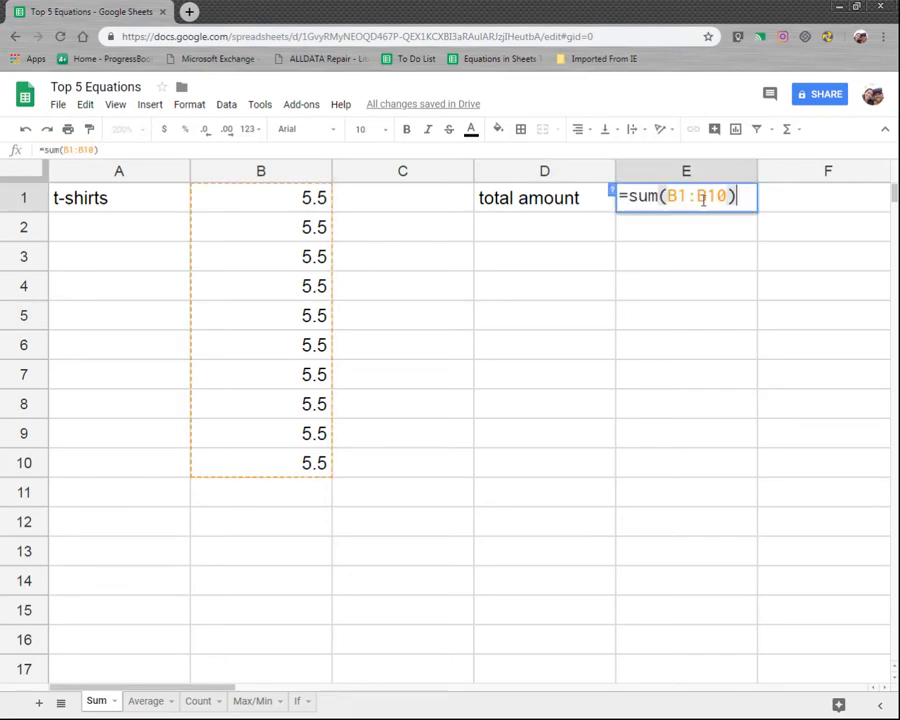
{"action": "left_click", "coordinate": [667, 256]}
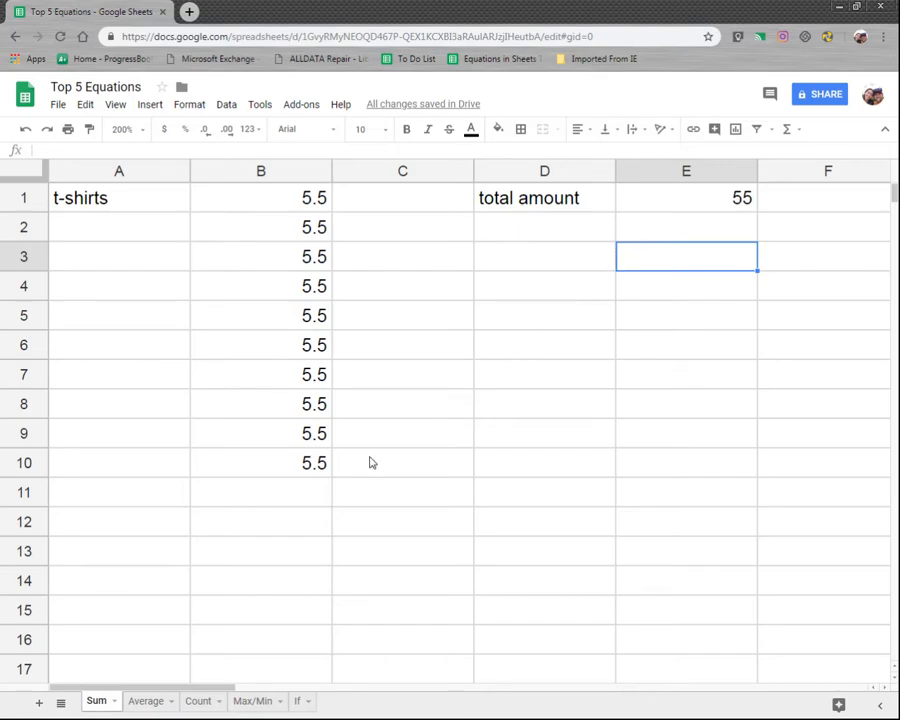
Step: Switch to the Average sheet and select the grades in B1:B16 to review them
{"action": "left_click", "coordinate": [147, 701]}
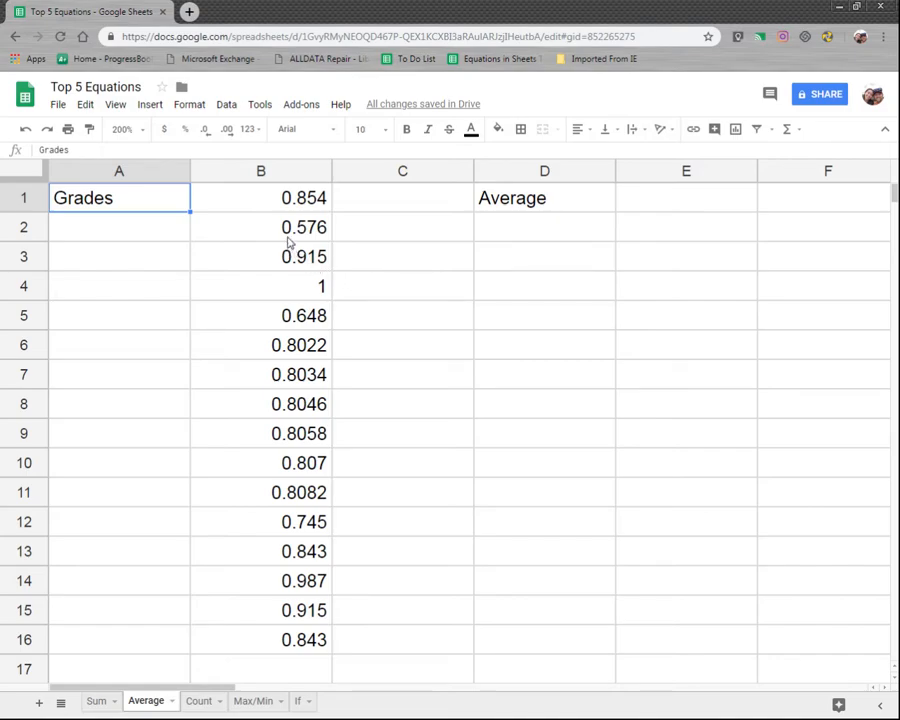
{"action": "left_click_drag", "start_coordinate": [301, 201], "coordinate": [293, 643]}
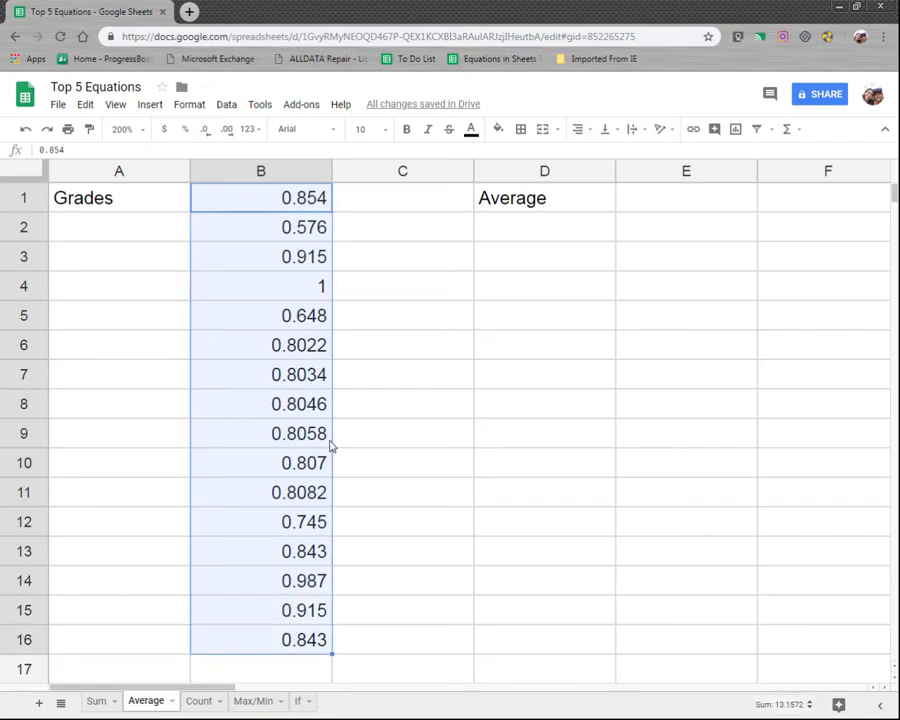
{"action": "left_click", "coordinate": [526, 205]}
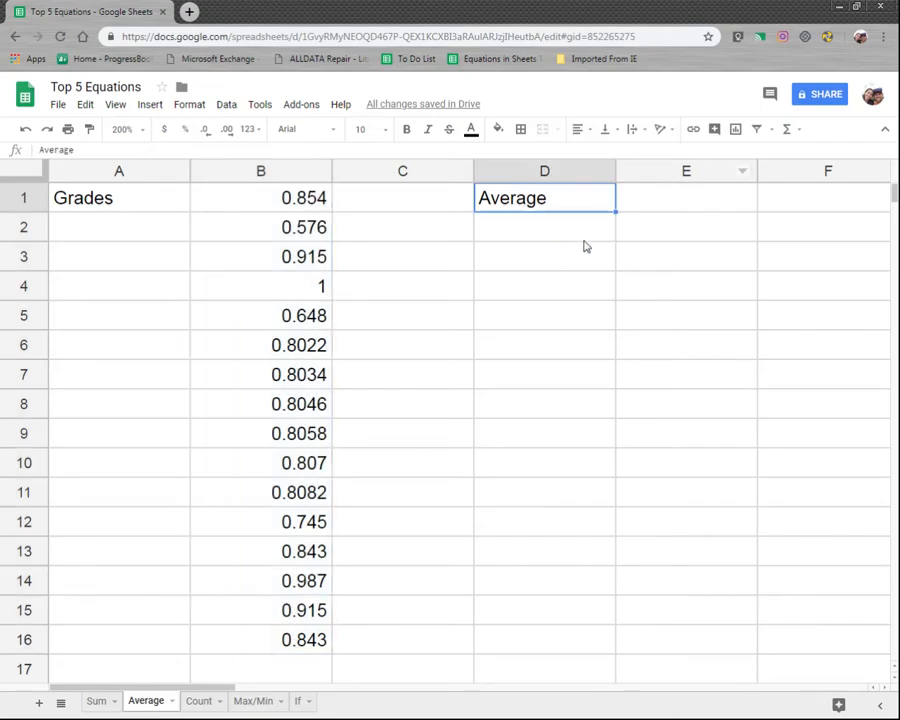
Step: Enter =AVERAGE(b1:b16) in E1 beside the Average label
{"action": "left_click", "coordinate": [673, 205]}
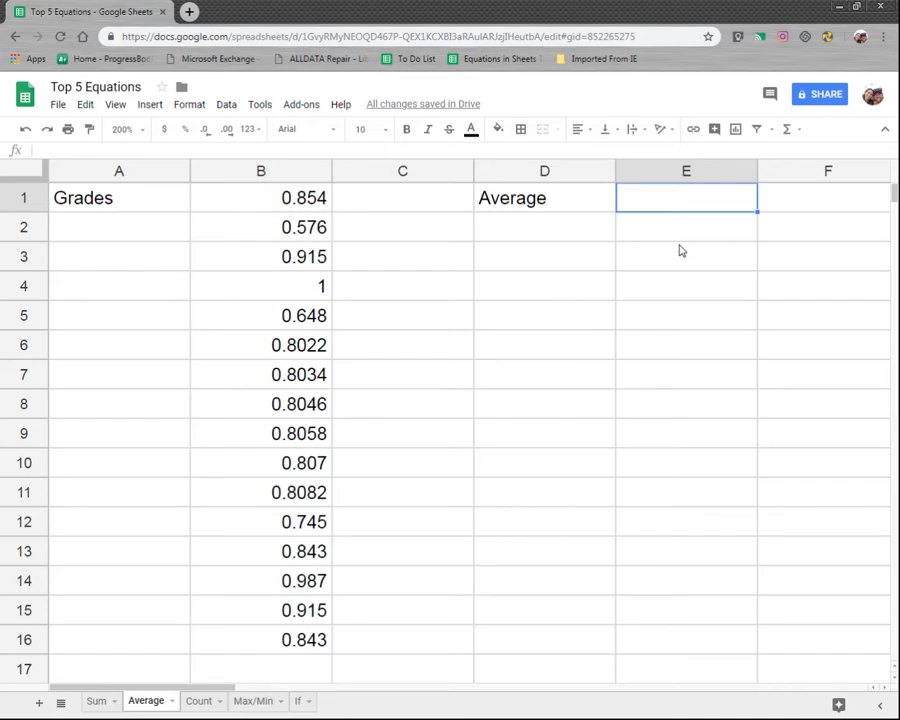
{"action": "type", "text": "=avera"}
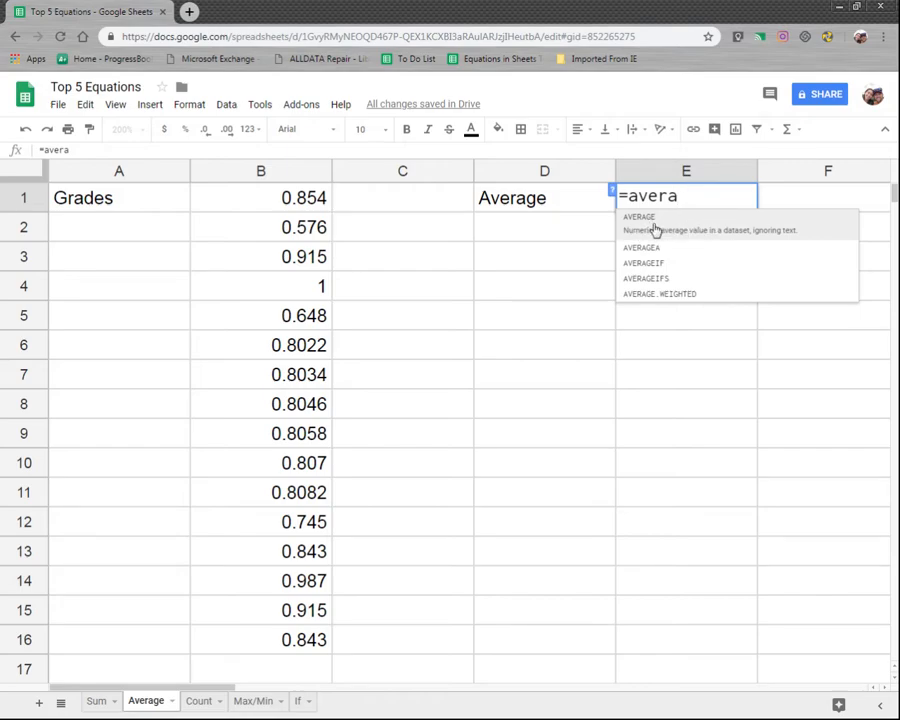
{"action": "left_click", "coordinate": [654, 228]}
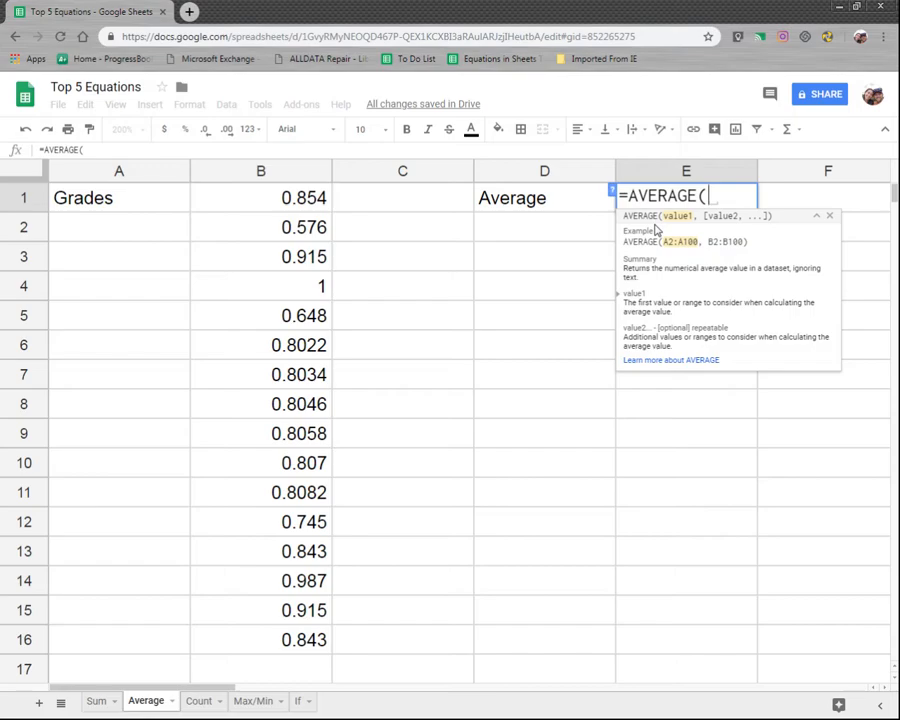
{"action": "type", "text": "b1:"}
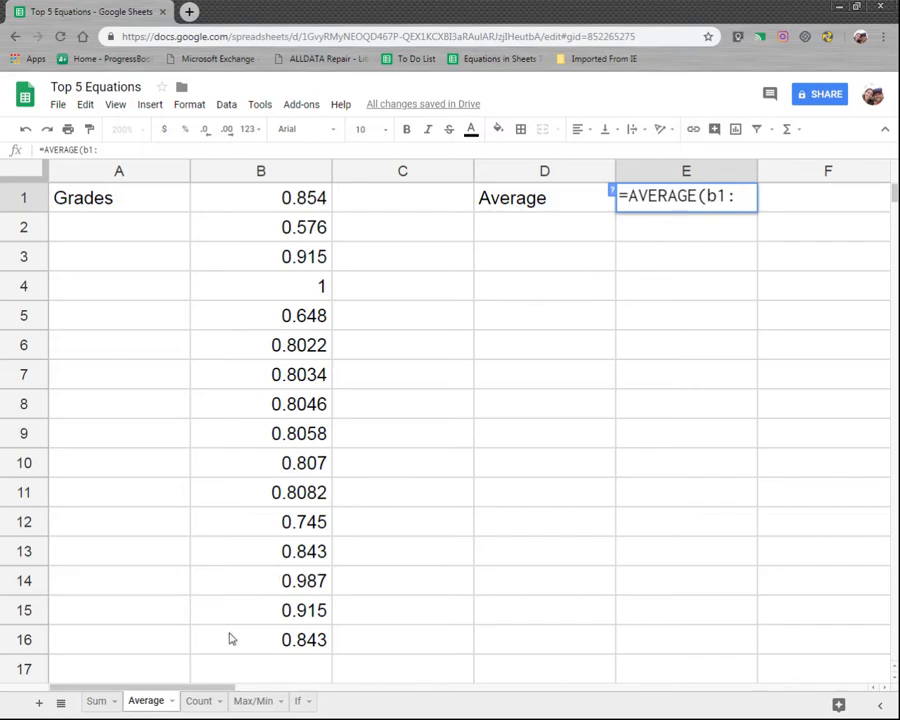
{"action": "type", "text": "b16"}
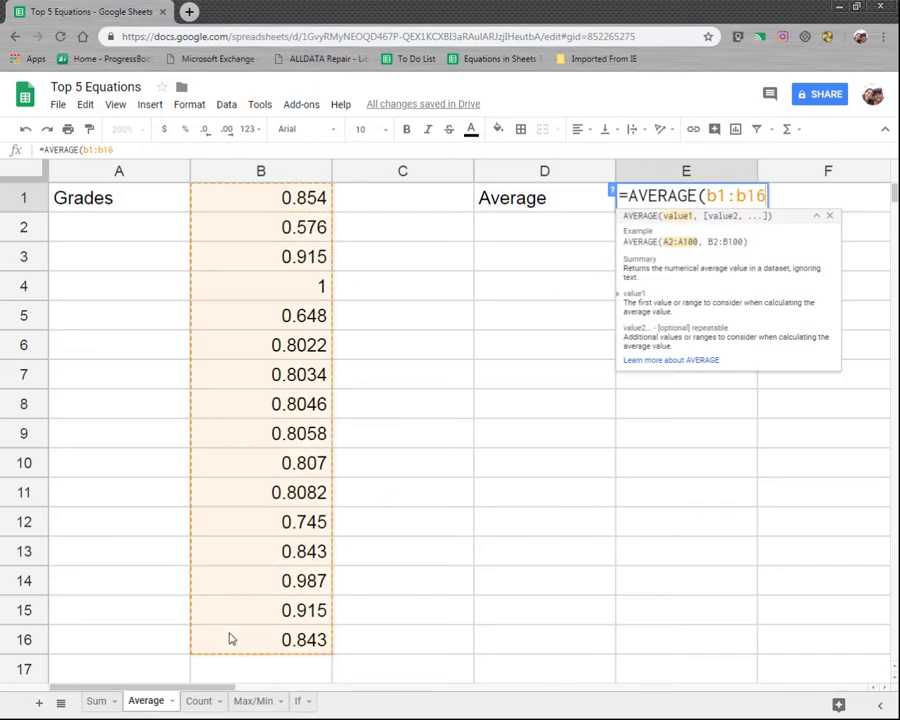
{"action": "type", "text": ")"}
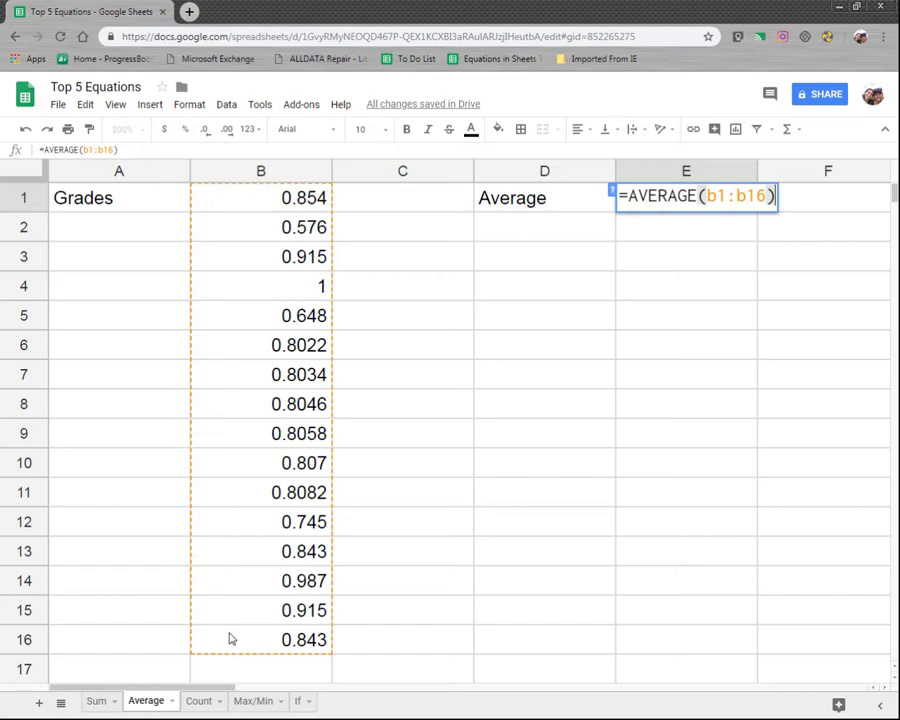
{"action": "key", "text": "Return"}
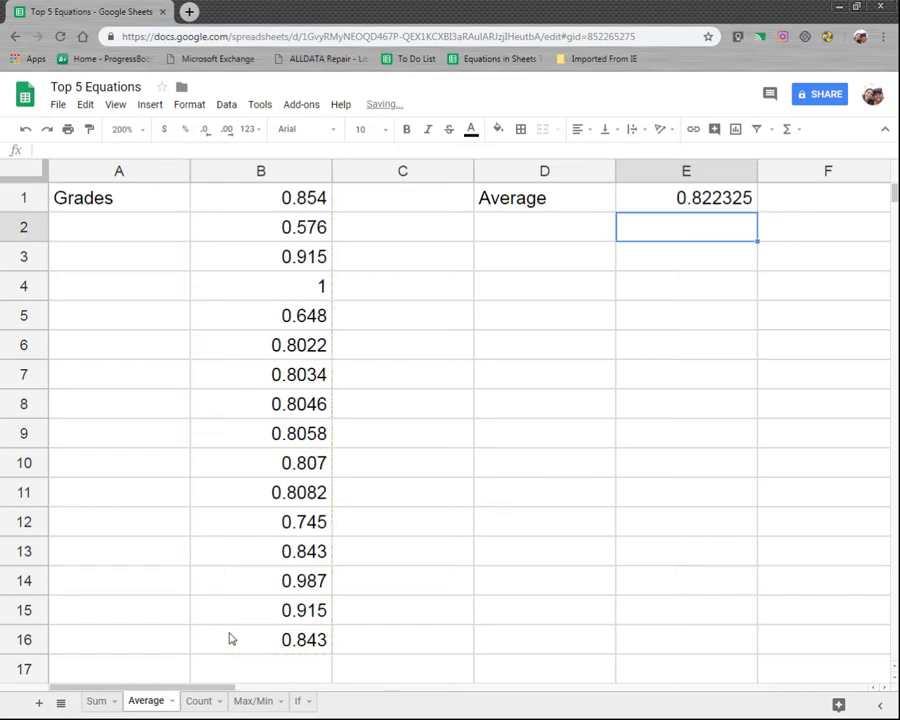
Step: Review the average in E1 against the grade range in column B
{"action": "left_click", "coordinate": [706, 201]}
{"action": "left_click_drag", "start_coordinate": [301, 197], "coordinate": [309, 643]}
{"action": "left_click", "coordinate": [452, 590]}
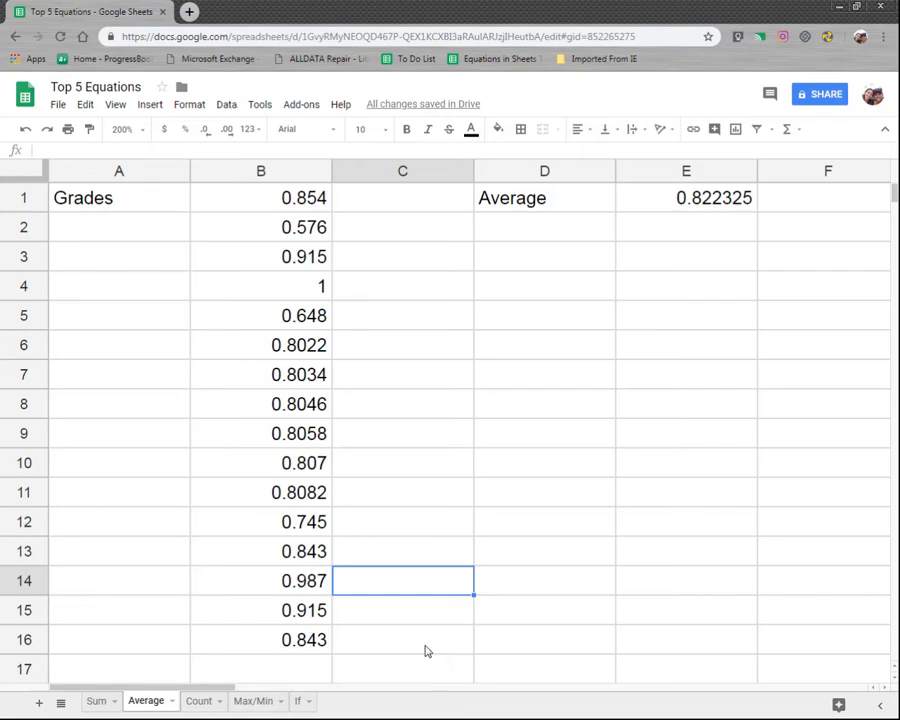
Step: Open the Count sheet, select the list of names, and enter the label count in C2
{"action": "left_click", "coordinate": [203, 703]}
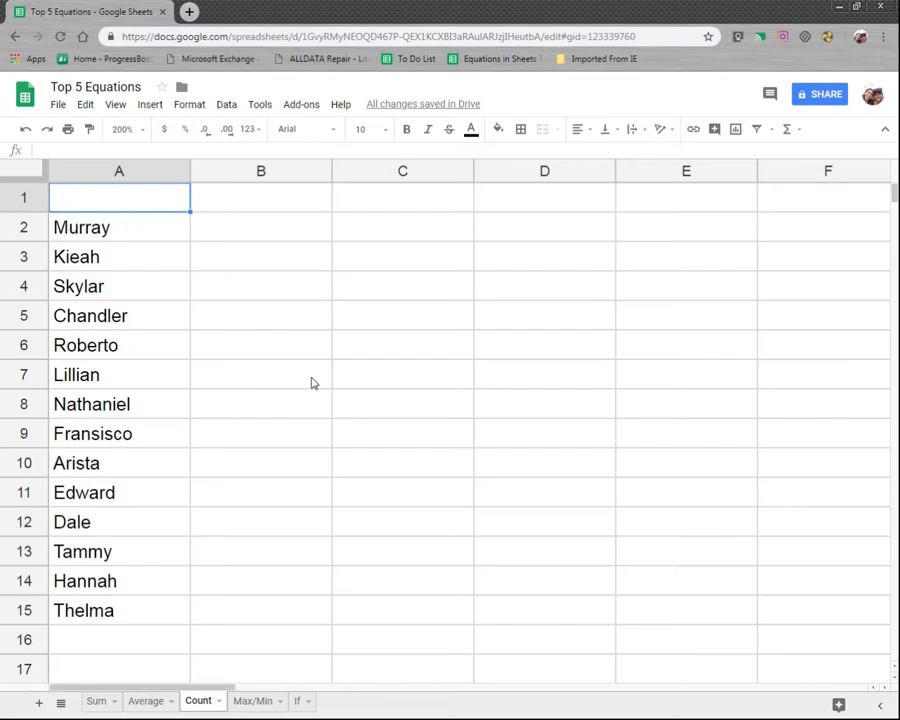
{"action": "left_click_drag", "start_coordinate": [118, 228], "coordinate": [145, 655]}
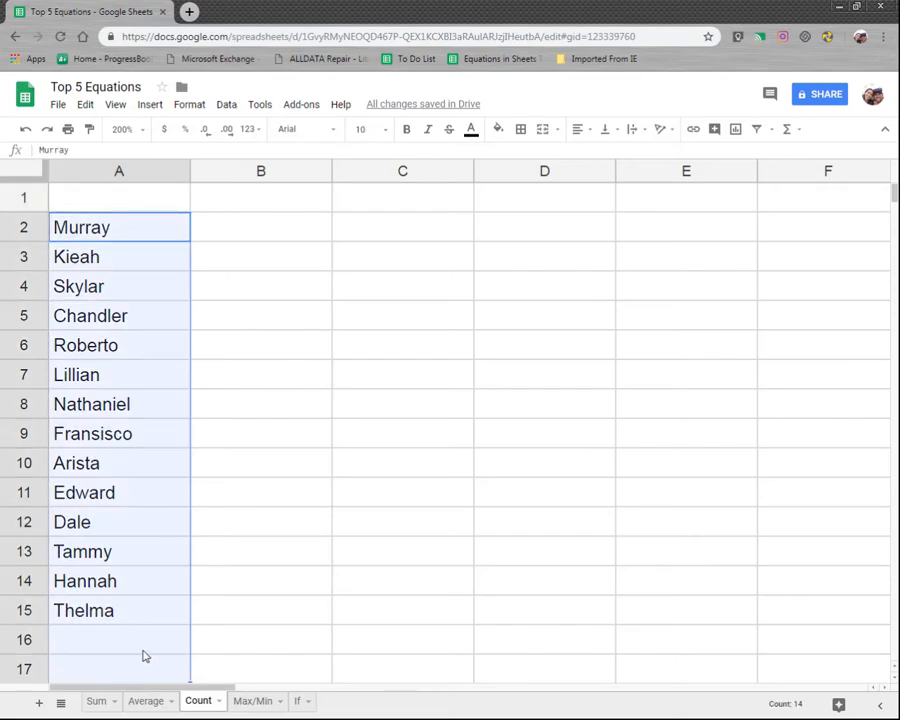
{"action": "left_click", "coordinate": [383, 221]}
{"action": "type", "text": "count"}
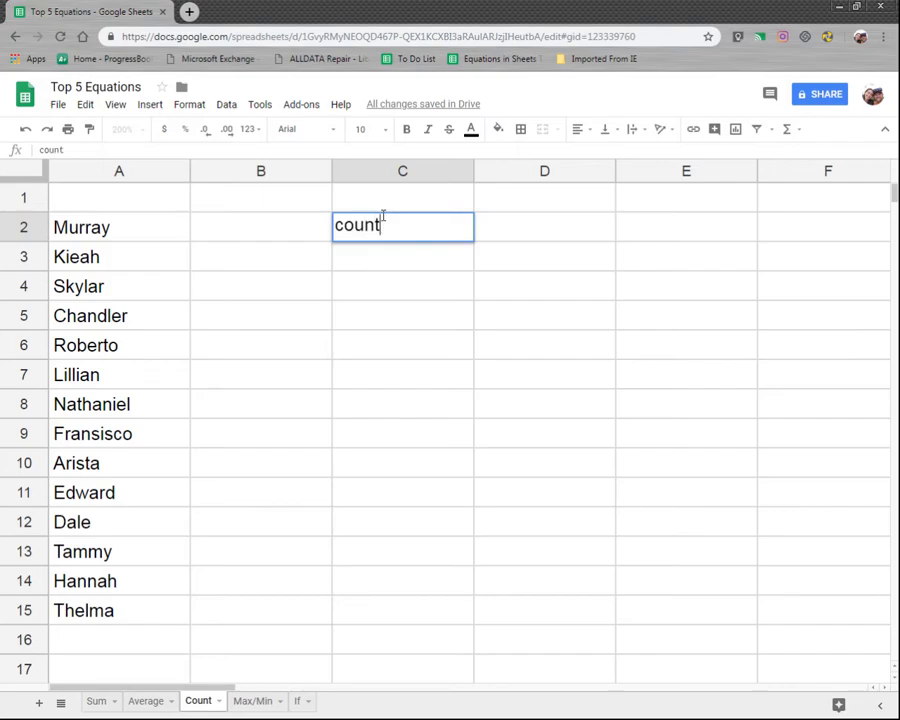
{"action": "key", "text": "Tab"}
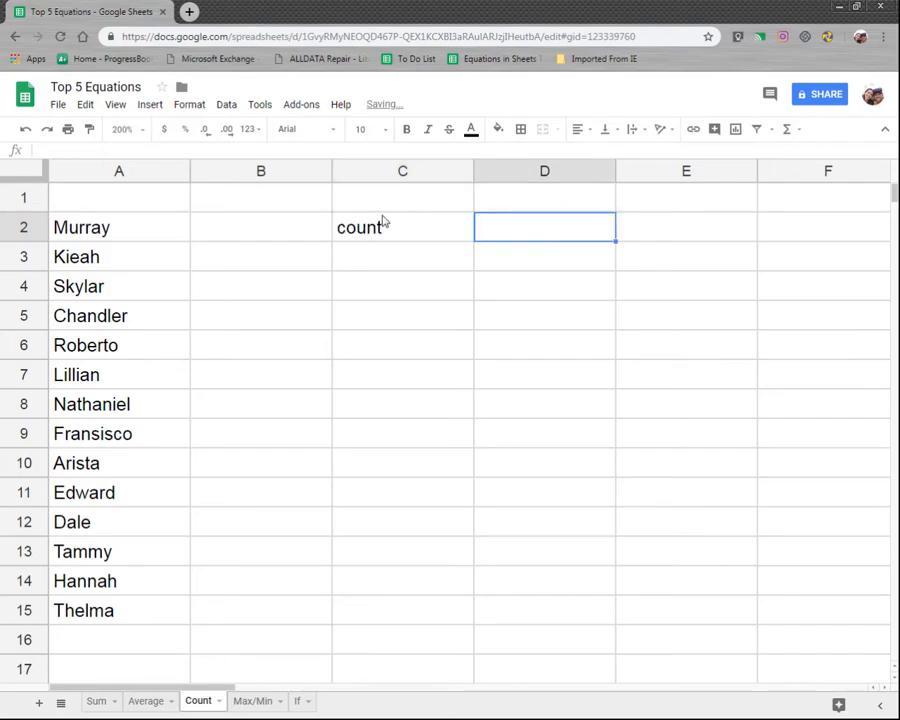
Step: Enter =counta(a2:a) in D2 beside the count label to count the names in column A
{"action": "type", "text": "="}
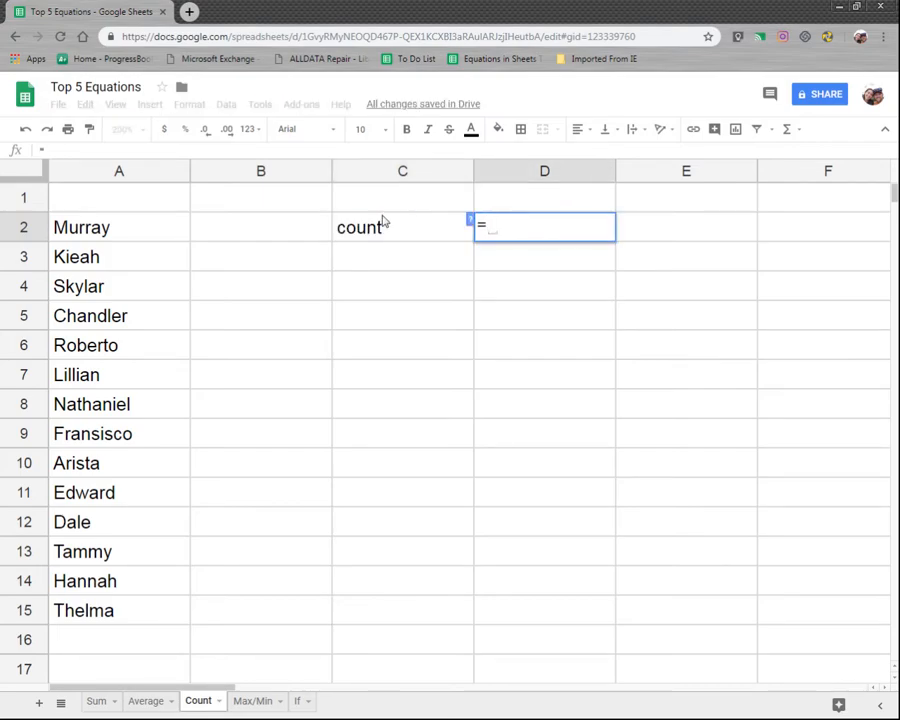
{"action": "type", "text": "count"}
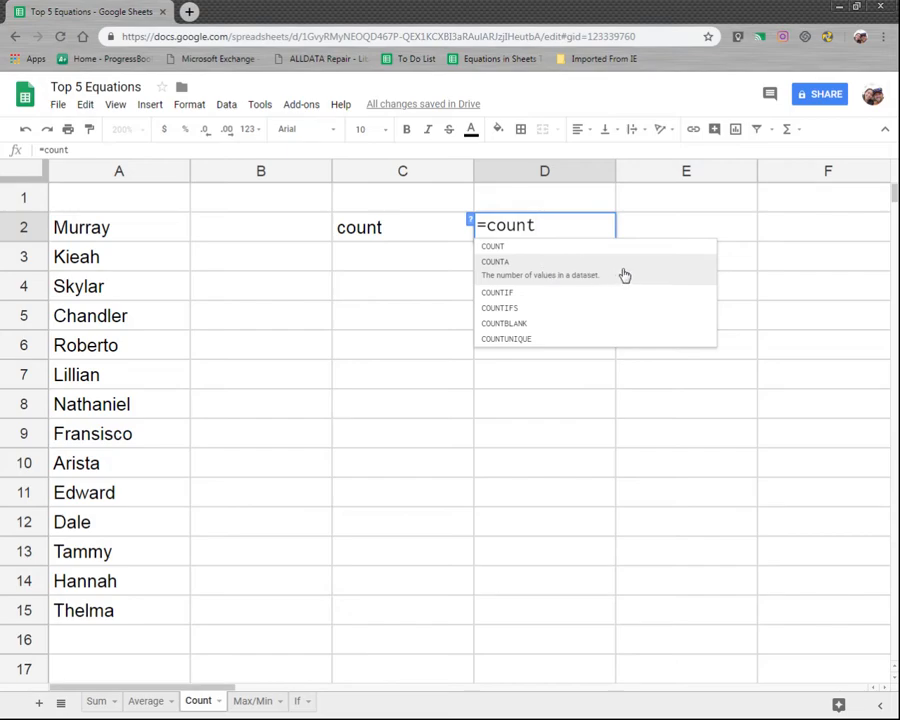
{"action": "type", "text": "a"}
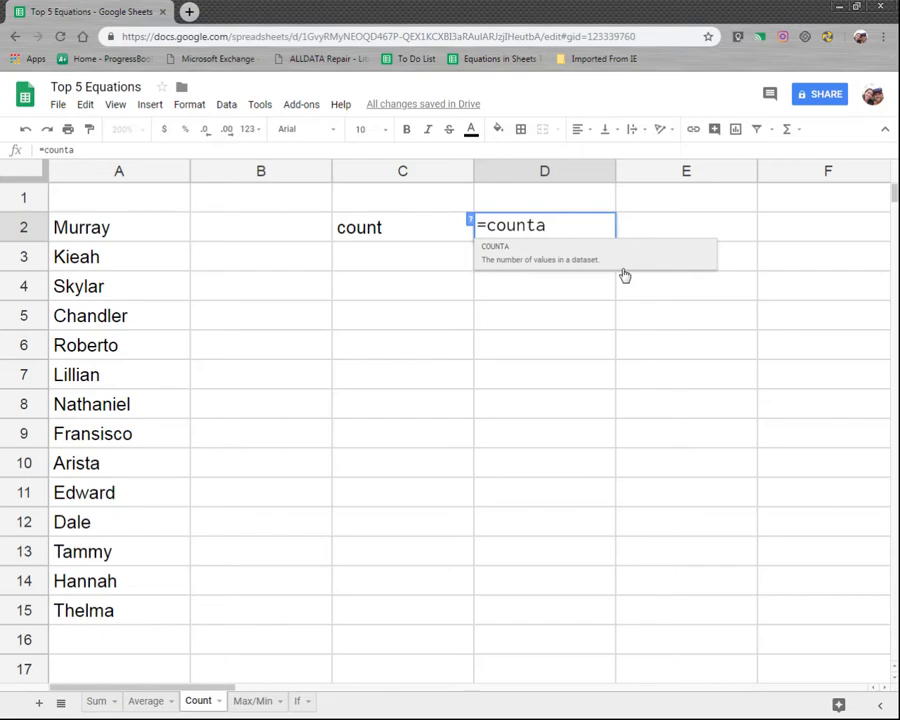
{"action": "type", "text": "("}
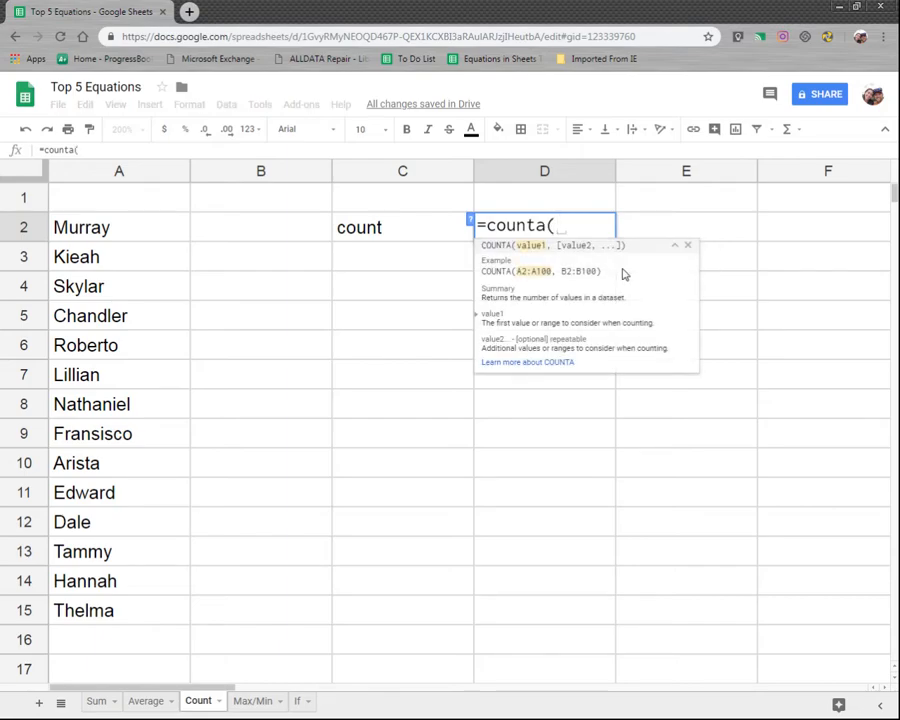
{"action": "type", "text": "a2"}
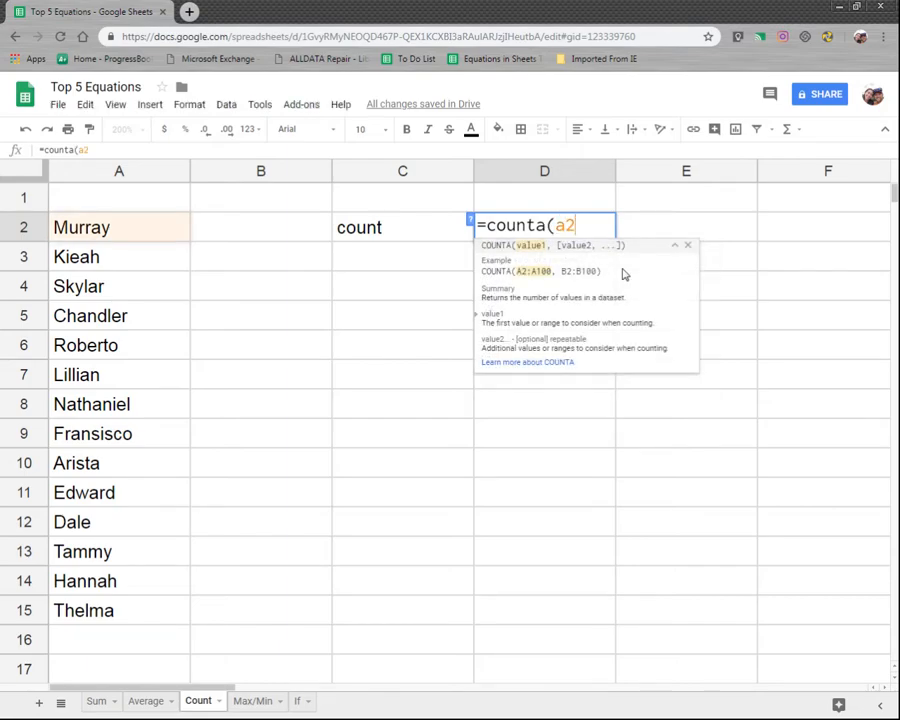
{"action": "type", "text": ":"}
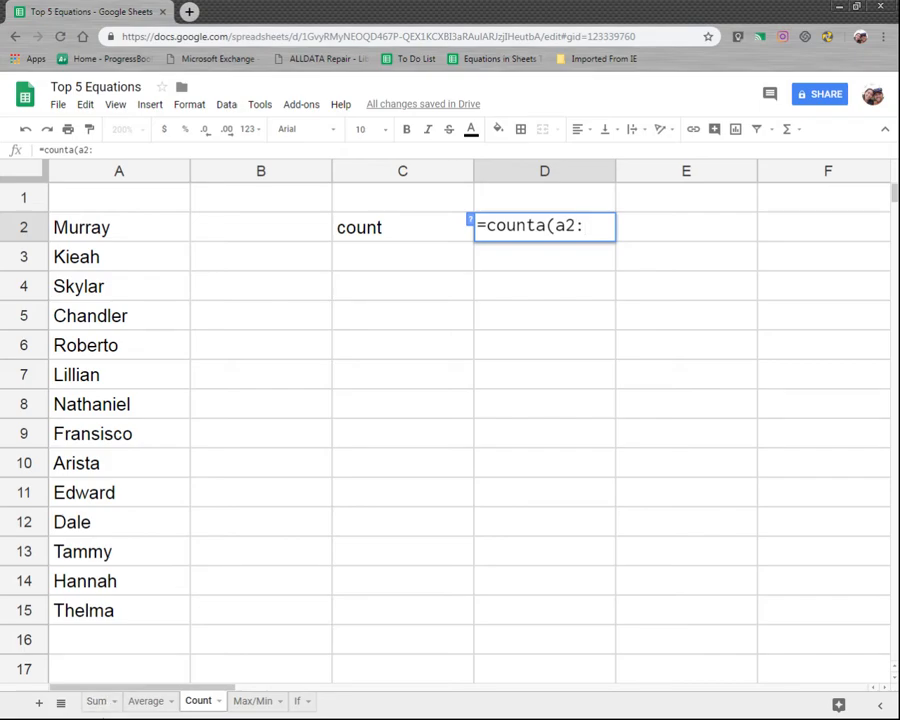
{"action": "scroll", "coordinate": [116, 551], "scroll_direction": "down", "scroll_amount": 2}
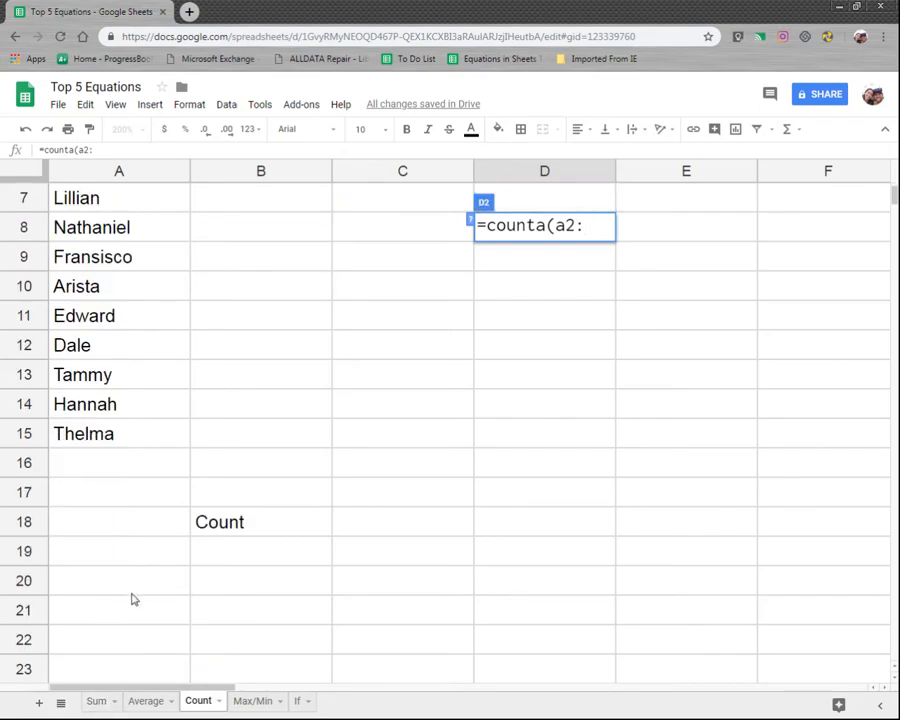
{"action": "scroll", "coordinate": [150, 590], "scroll_direction": "up", "scroll_amount": 2}
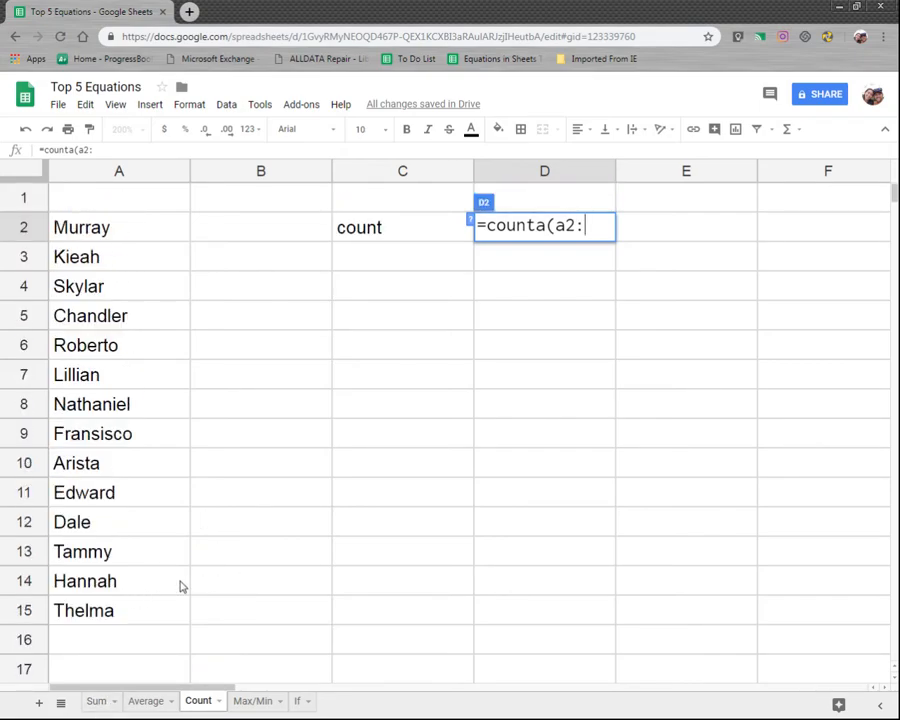
{"action": "type", "text": "a"}
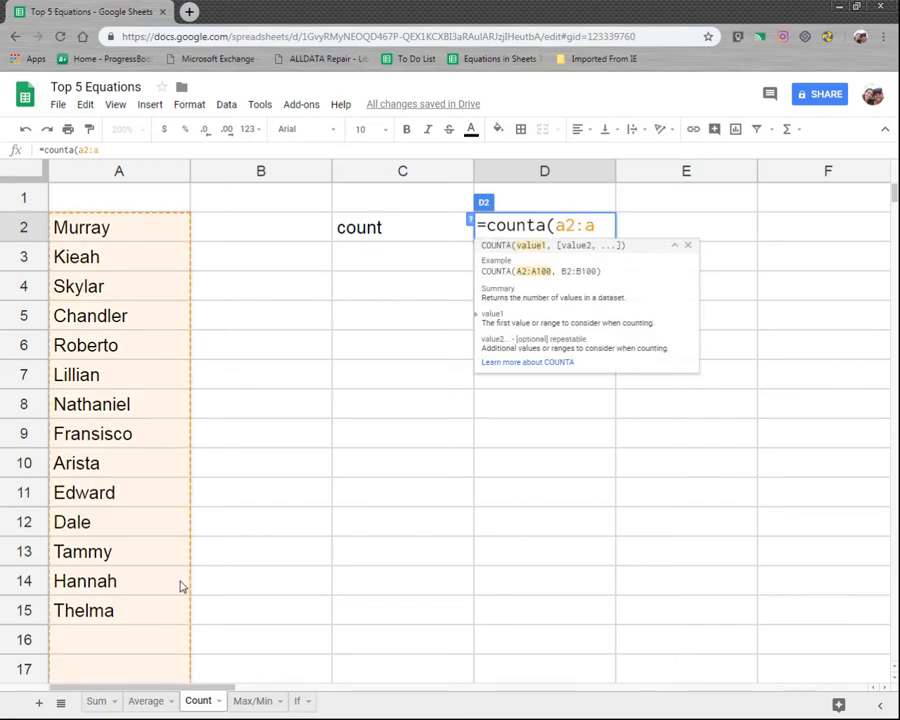
{"action": "type", "text": ")"}
{"action": "key", "text": "Return"}
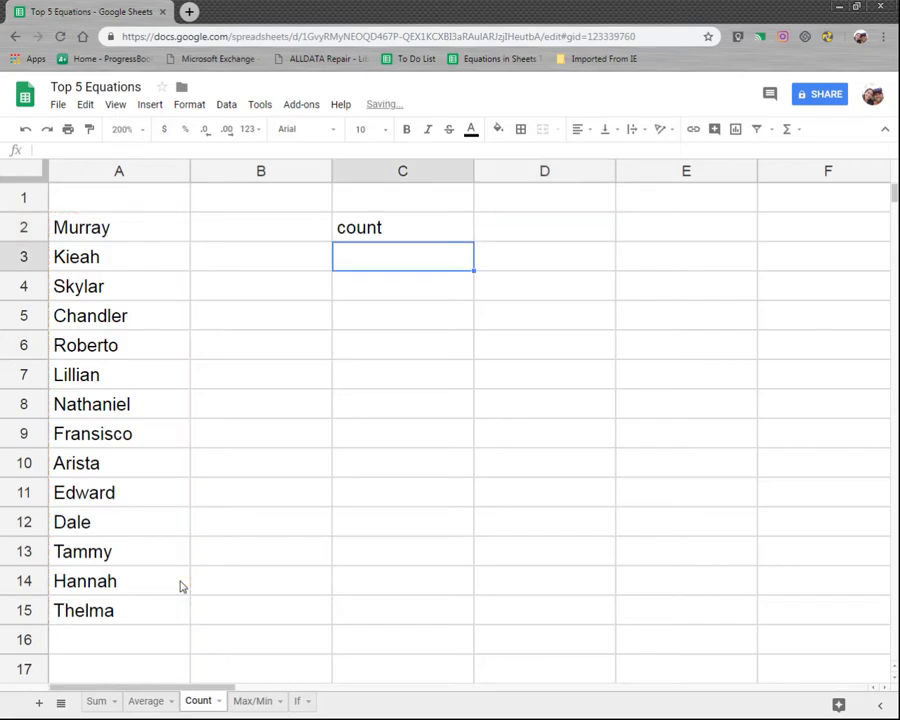
Step: Add the name Lee in A16 below the list and recheck the count in D2
{"action": "left_click", "coordinate": [556, 237]}
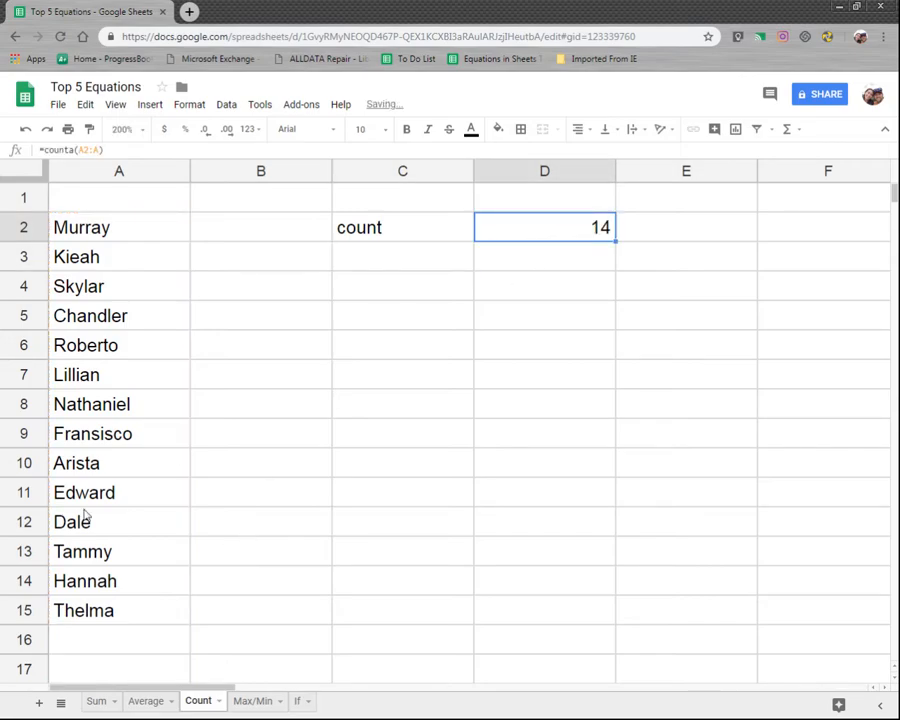
{"action": "left_click", "coordinate": [78, 634]}
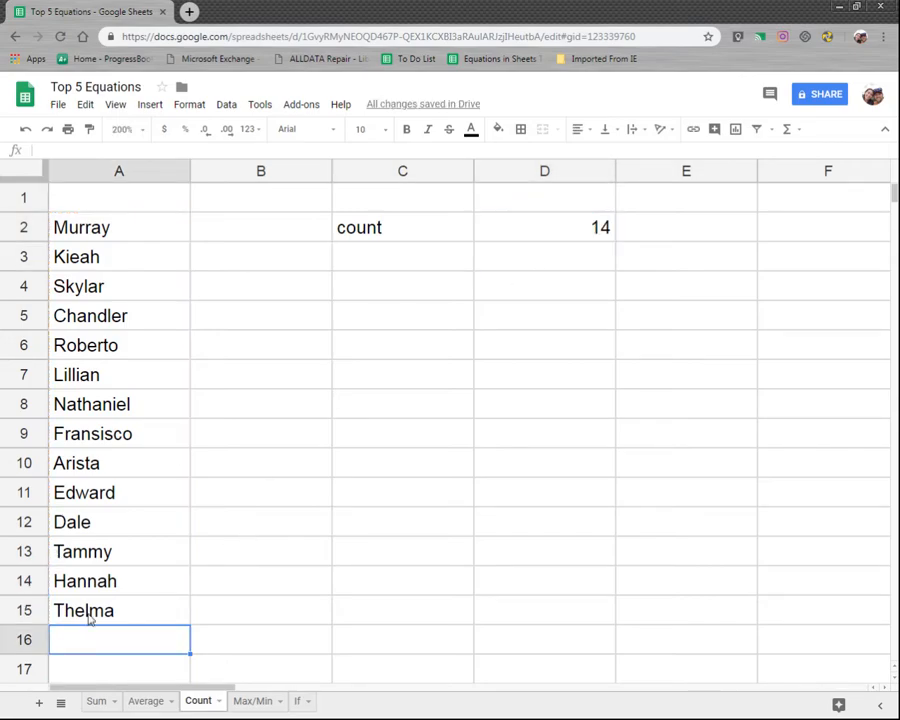
{"action": "type", "text": "Lee"}
{"action": "key", "text": "Return"}
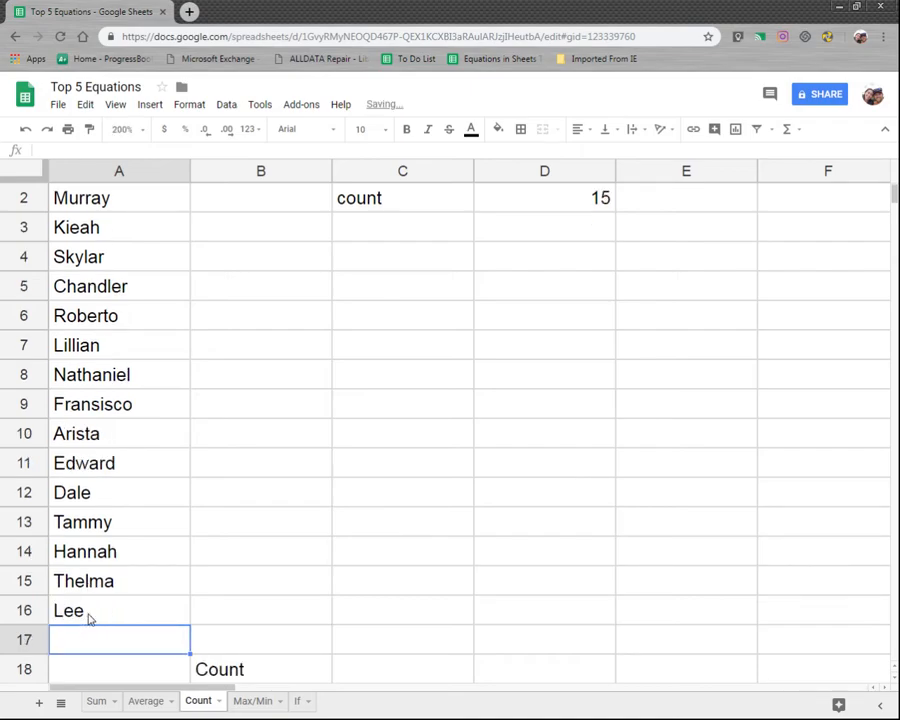
{"action": "left_click", "coordinate": [610, 232]}
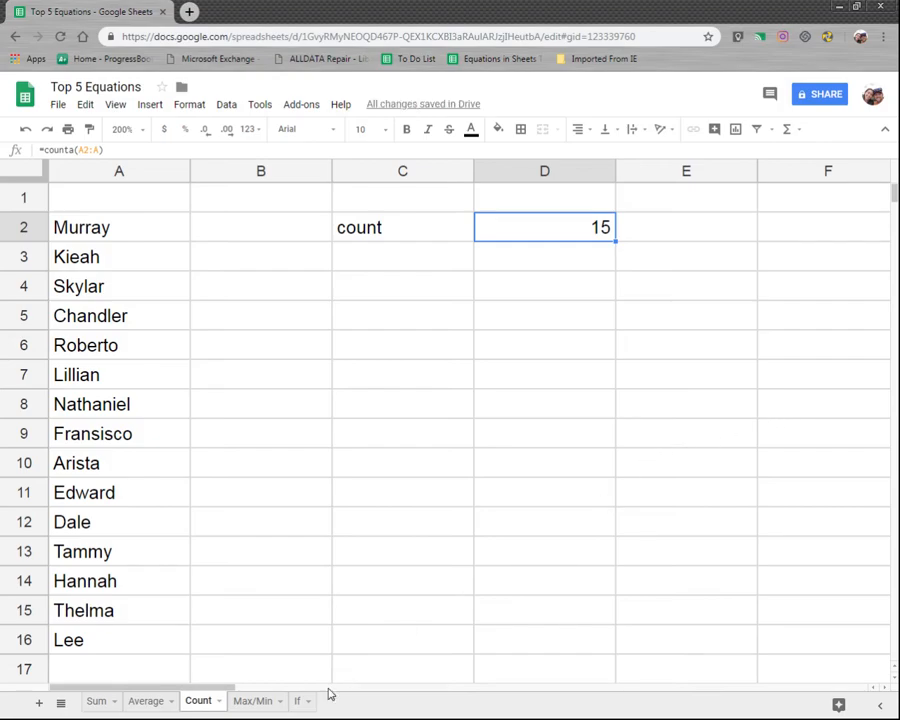
Step: Switch to the Max/Min sheet and enter =max(b1:b16) in E1 beside the Max label
{"action": "left_click", "coordinate": [252, 702]}
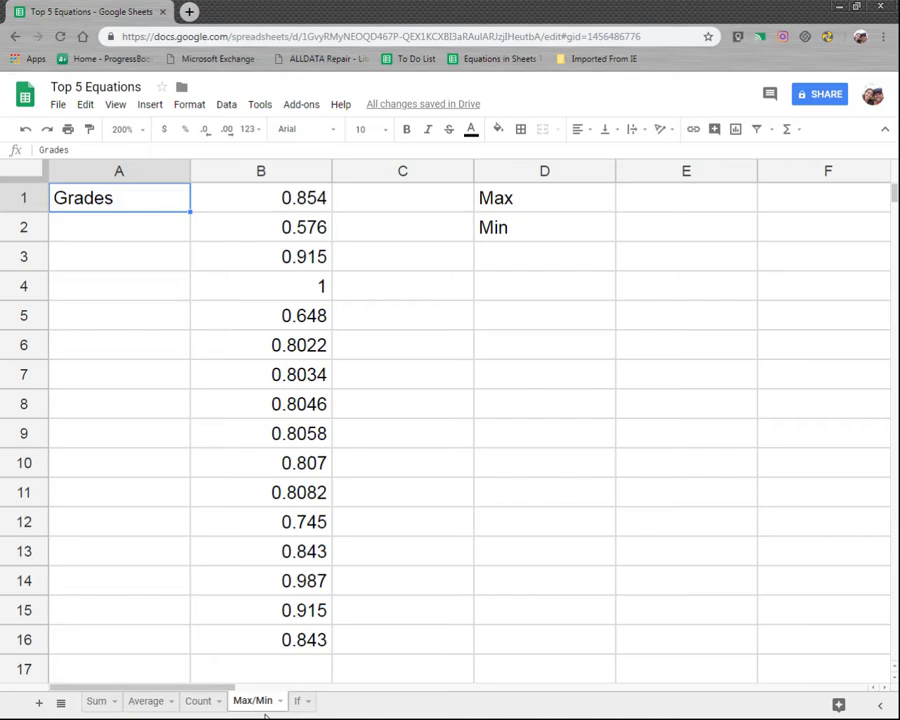
{"action": "left_click", "coordinate": [605, 195]}
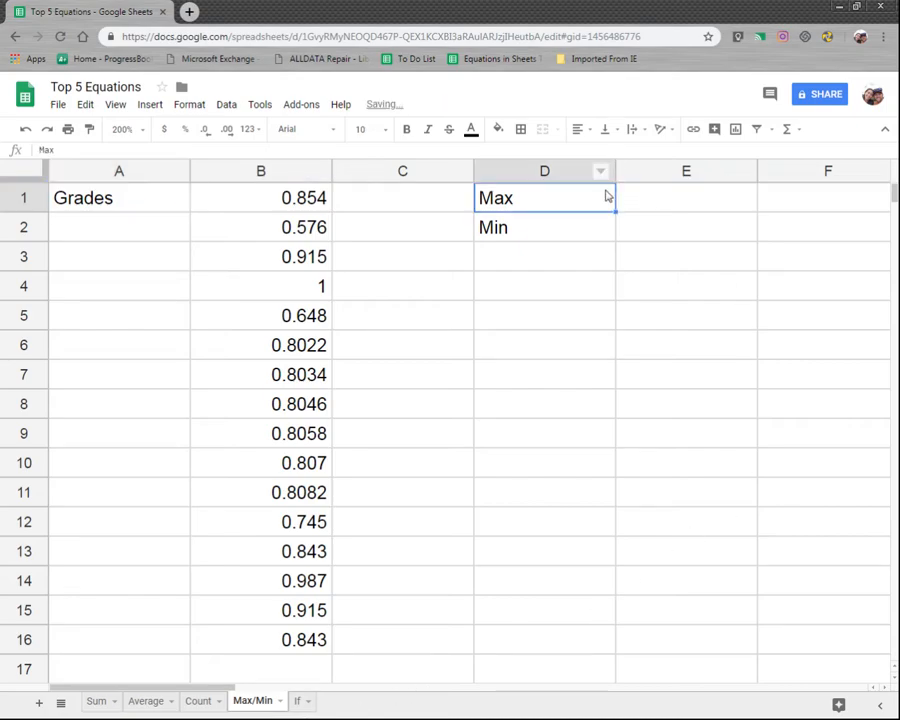
{"action": "left_click", "coordinate": [650, 200]}
{"action": "type", "text": "=max"}
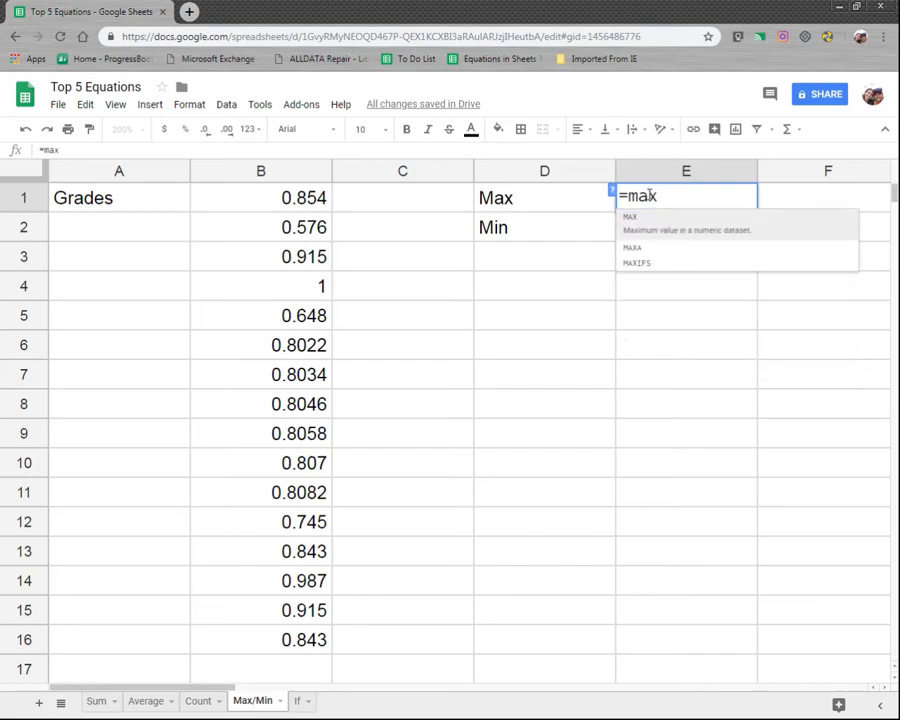
{"action": "type", "text": "("}
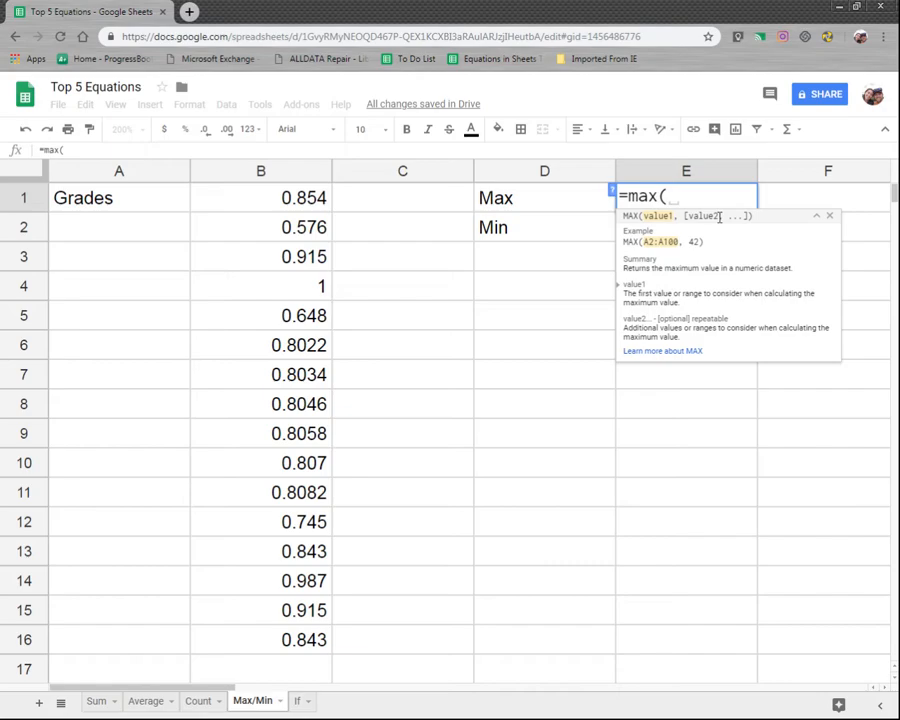
{"action": "type", "text": "b1"}
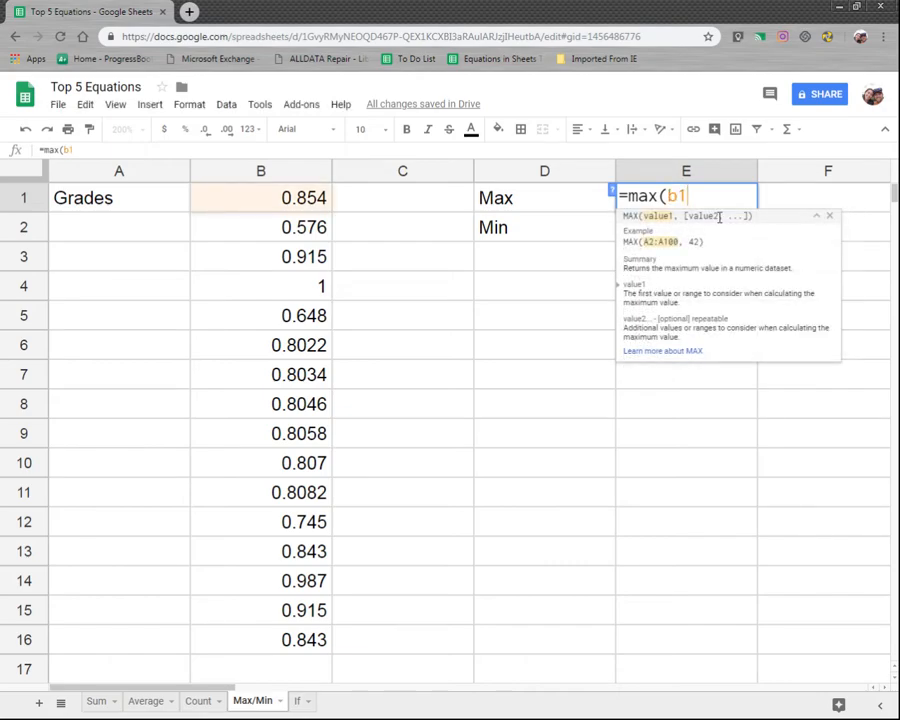
{"action": "type", "text": ":b16"}
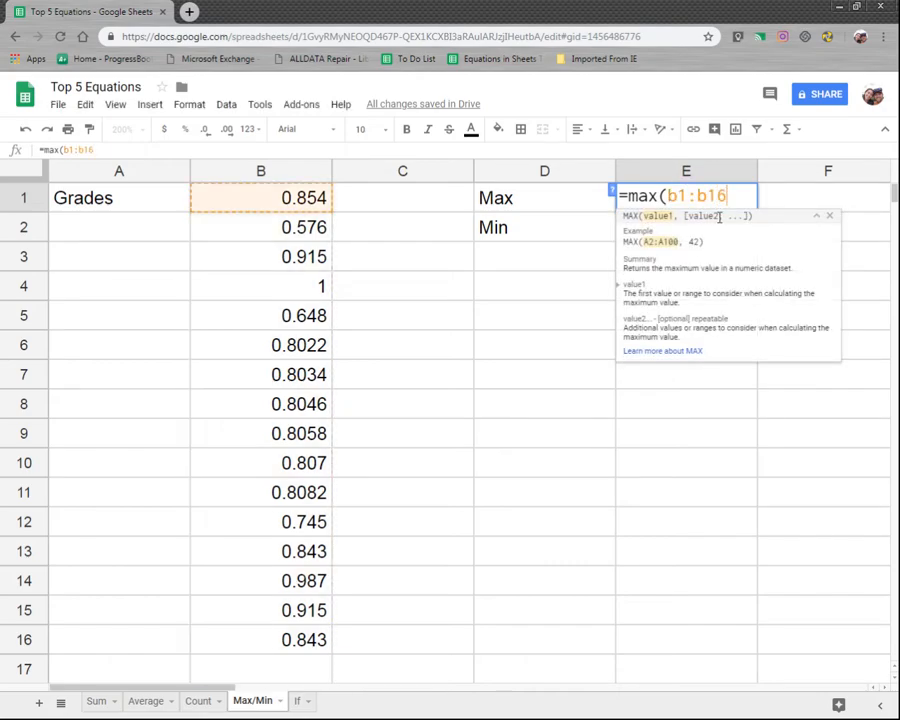
{"action": "type", "text": ")"}
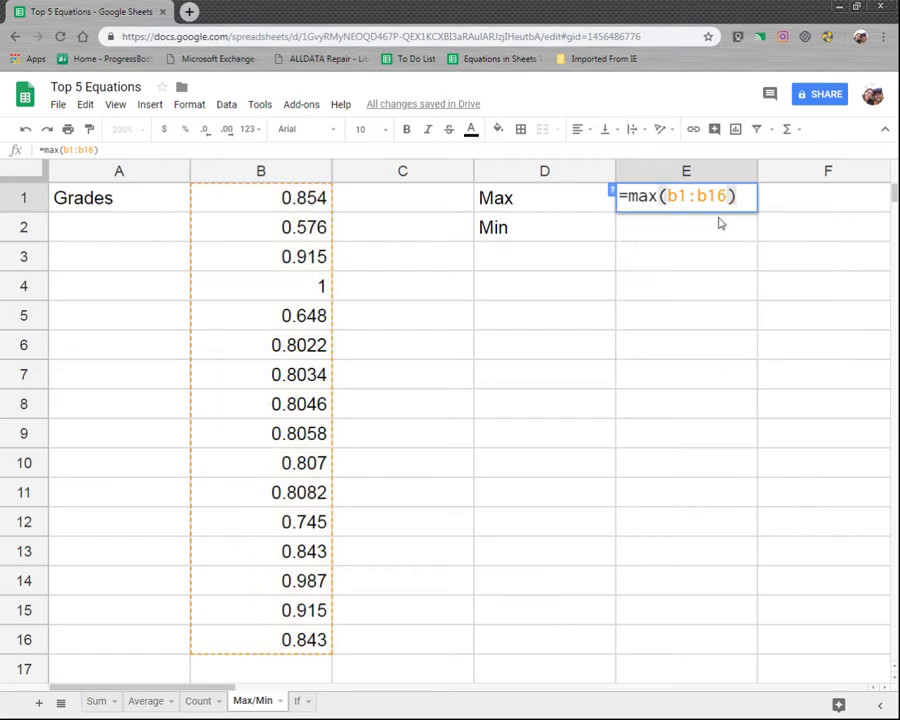
{"action": "key", "text": "Return"}
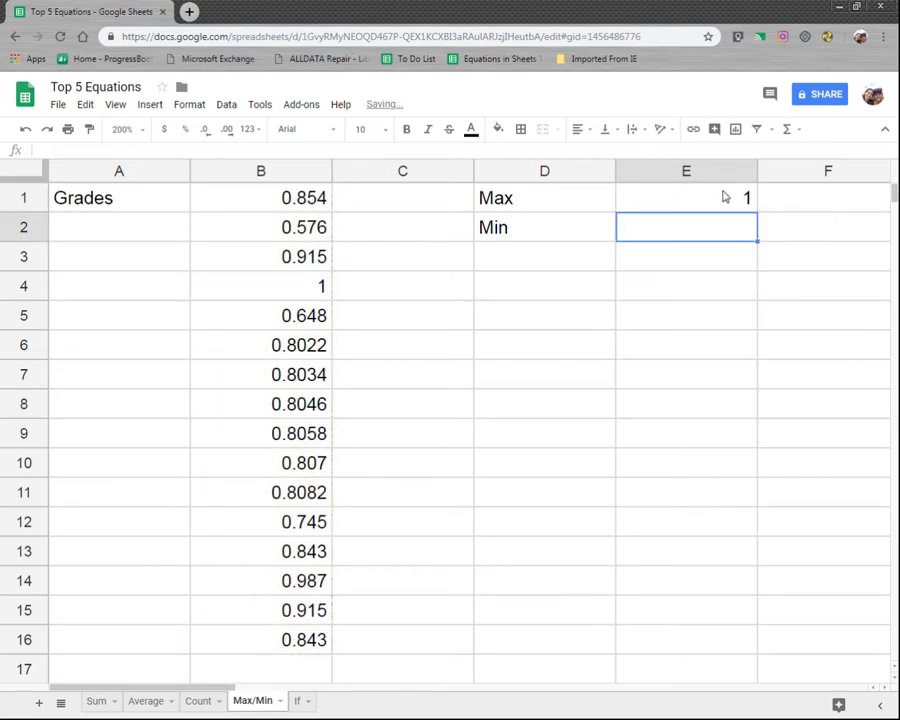
Step: Compare the maximum in E1 with the grades in column B
{"action": "left_click", "coordinate": [726, 196]}
{"action": "left_click_drag", "start_coordinate": [300, 200], "coordinate": [470, 525]}
{"action": "left_click", "coordinate": [320, 288]}
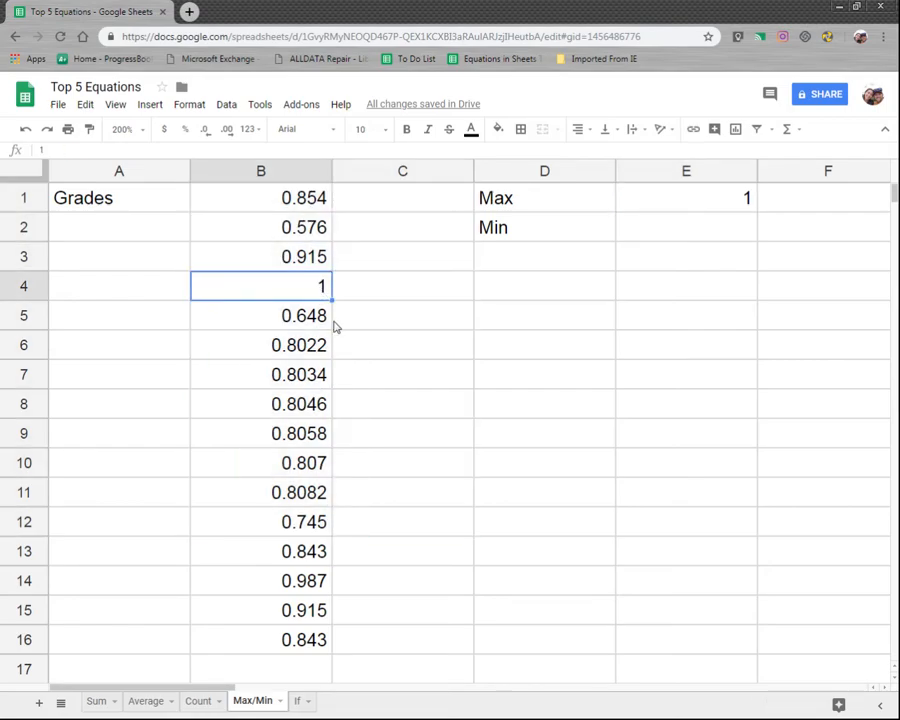
Step: Enter =min(b1:b16) in E2 beside the Min label
{"action": "left_click", "coordinate": [680, 233]}
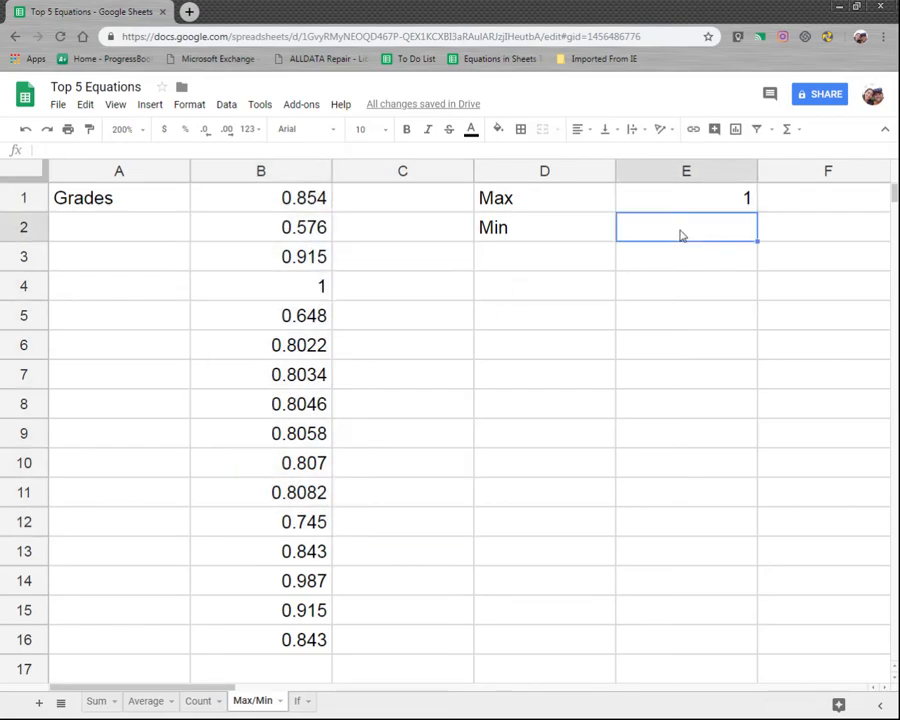
{"action": "type", "text": "=min"}
{"action": "type", "text": "("}
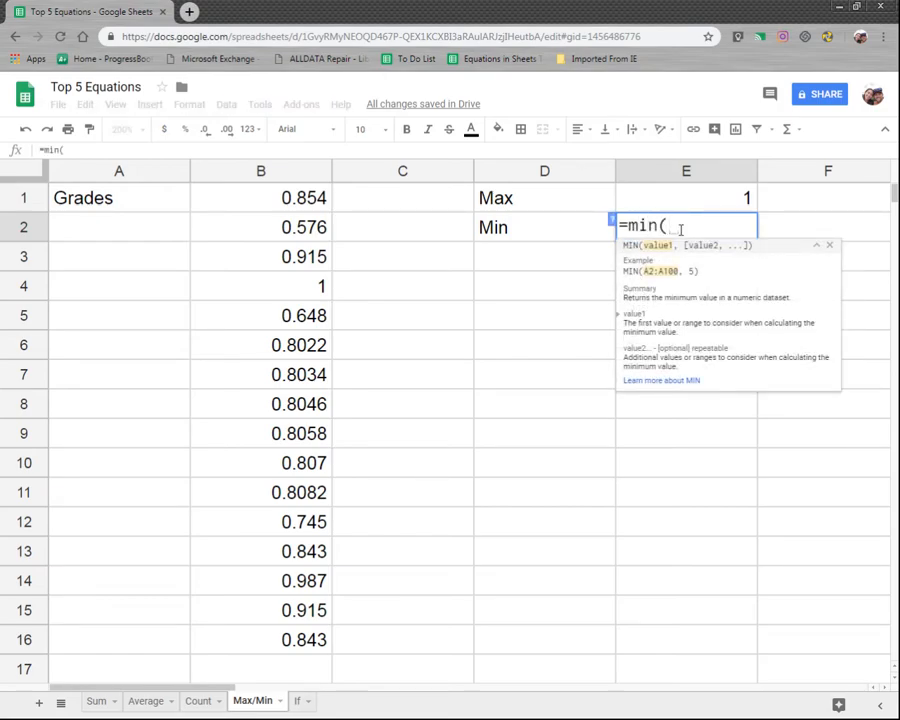
{"action": "type", "text": "b1:"}
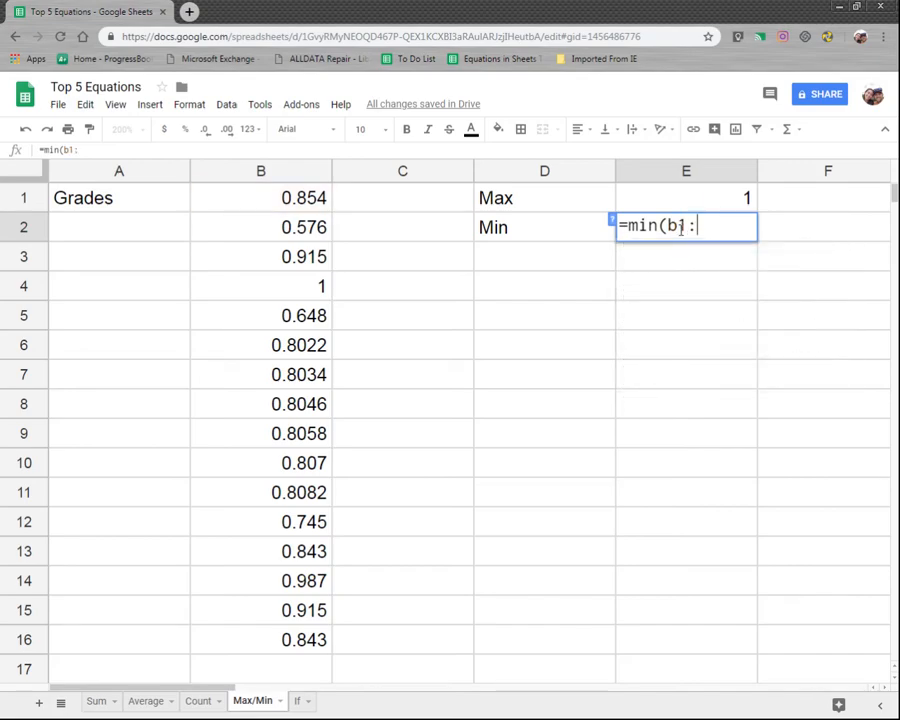
{"action": "type", "text": "b16"}
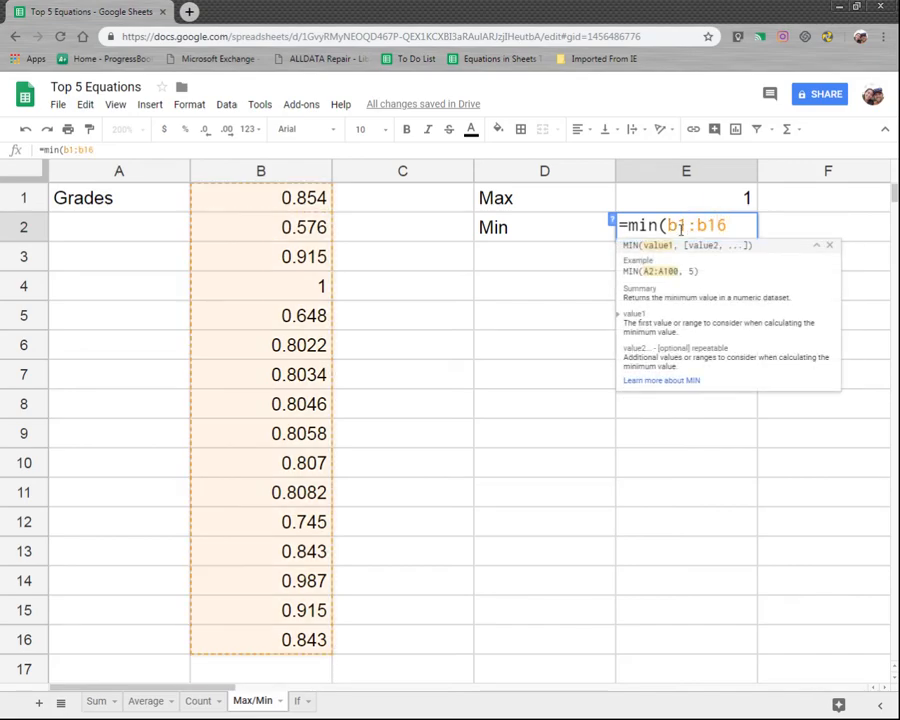
{"action": "type", "text": ")"}
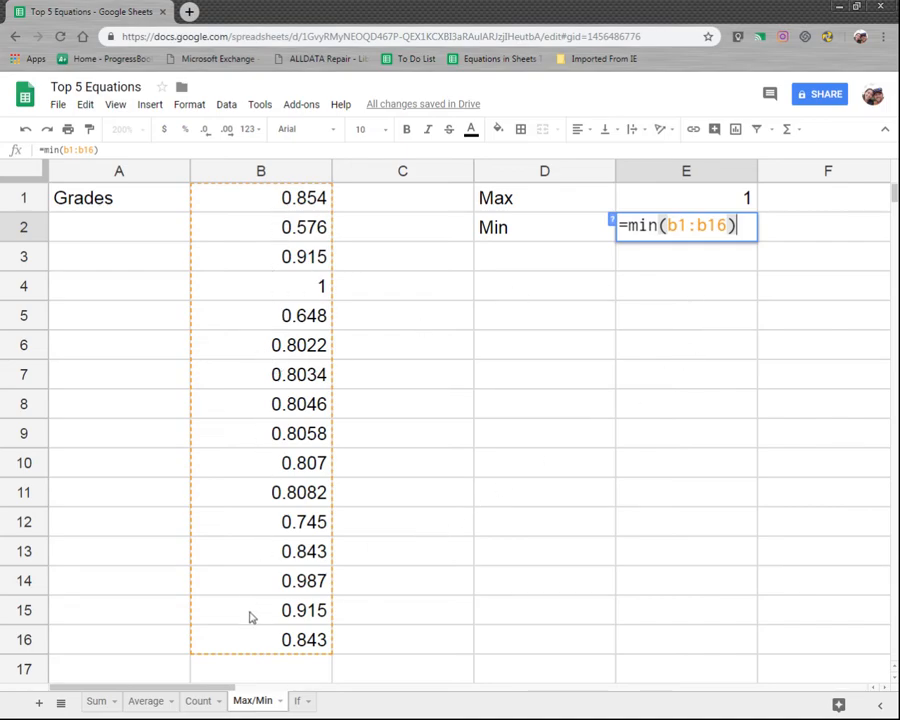
{"action": "key", "text": "Return"}
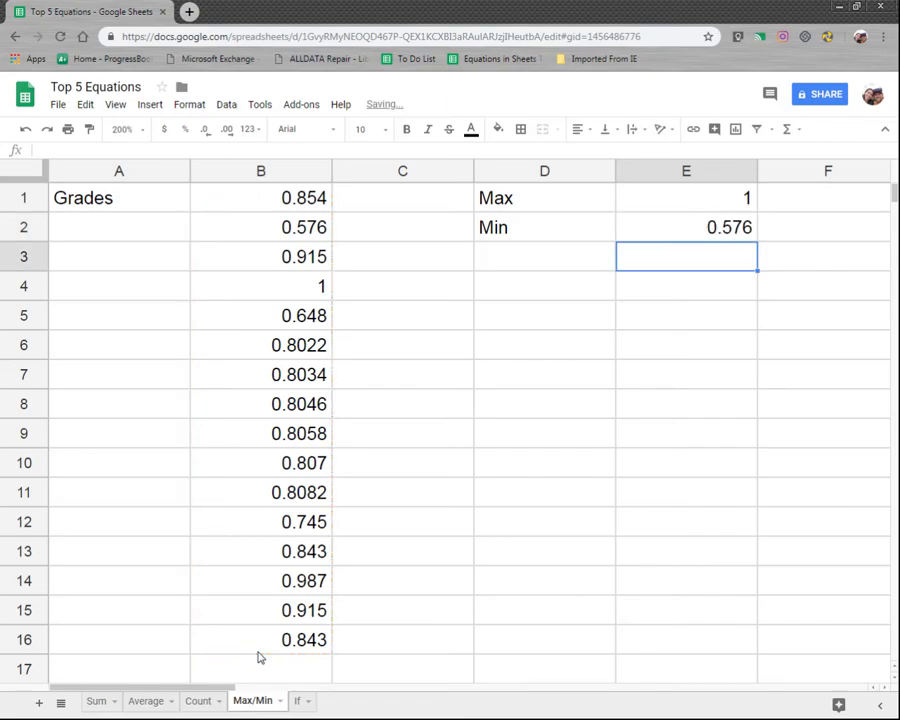
{"action": "left_click", "coordinate": [686, 229]}
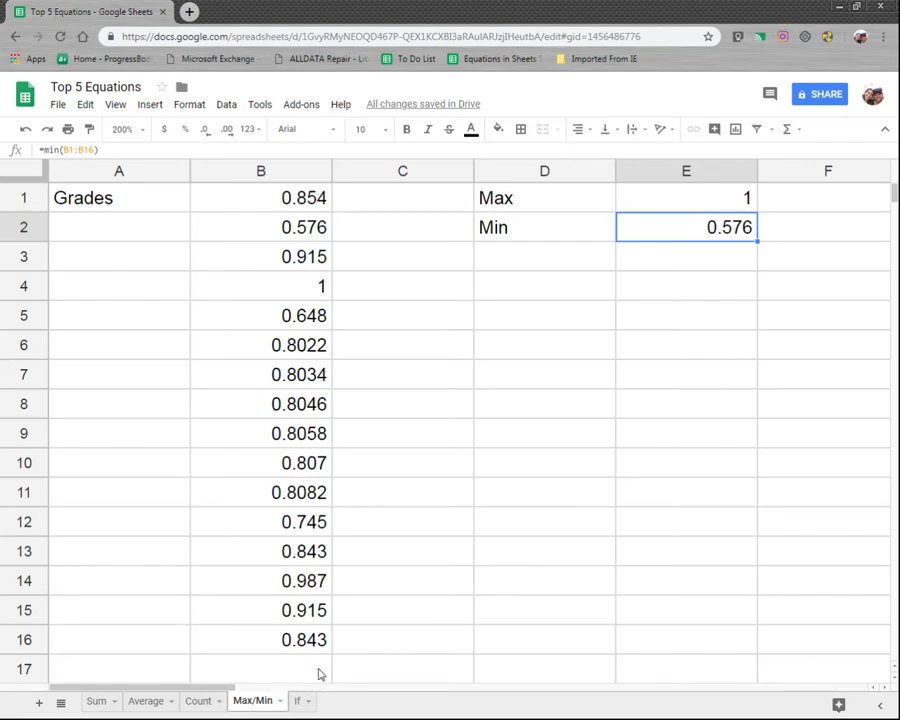
Step: Switch to the If sheet and examine the Monday Received and Paid In Full columns
{"action": "left_click", "coordinate": [306, 704]}
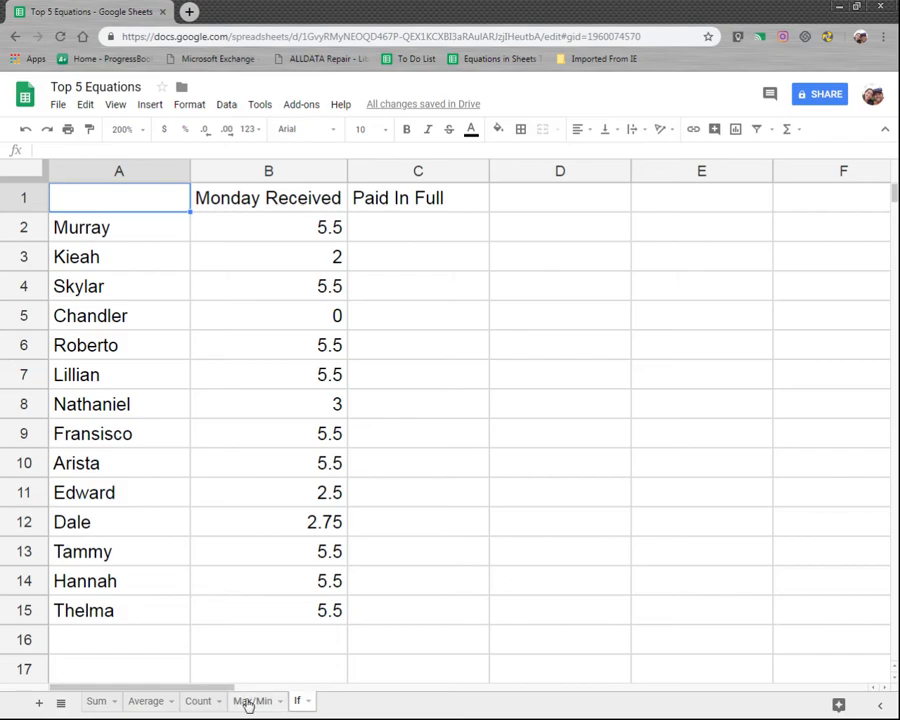
{"action": "left_click", "coordinate": [436, 241]}
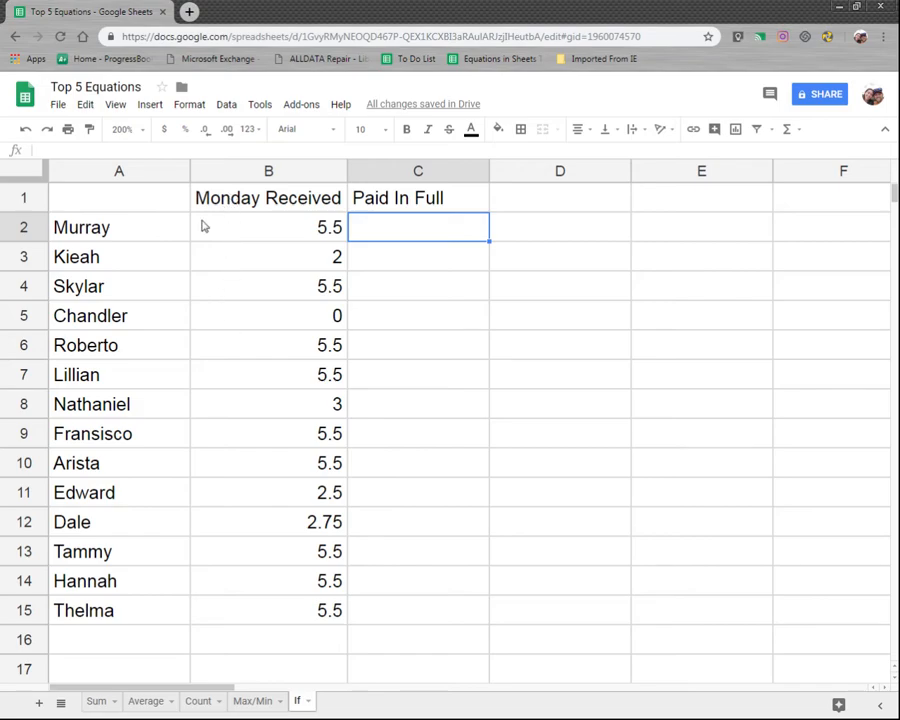
{"action": "left_click_drag", "start_coordinate": [238, 207], "coordinate": [361, 608]}
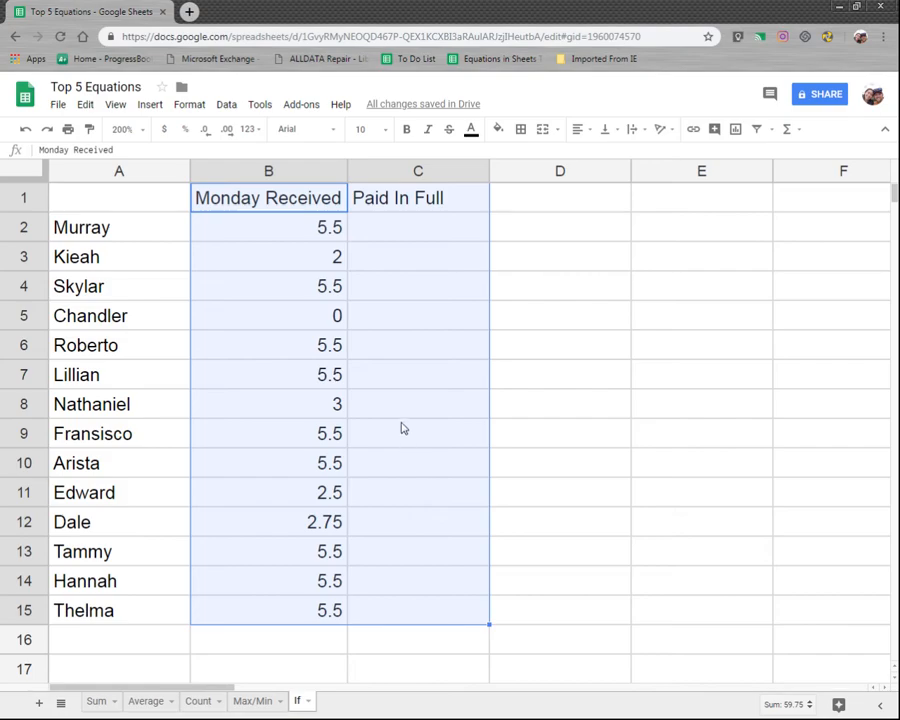
{"action": "left_click", "coordinate": [406, 232]}
{"action": "left_click", "coordinate": [398, 202]}
{"action": "left_click", "coordinate": [395, 235]}
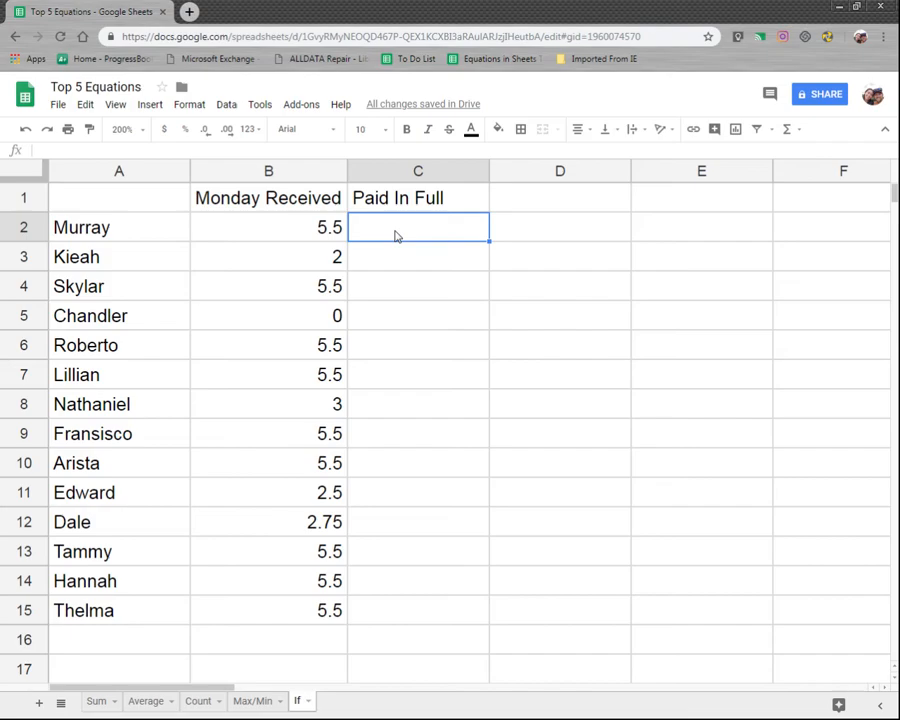
Step: Enter =if(b2=5.5, "Paid") in C2 under the Paid In Full heading
{"action": "type", "text": "=if("}
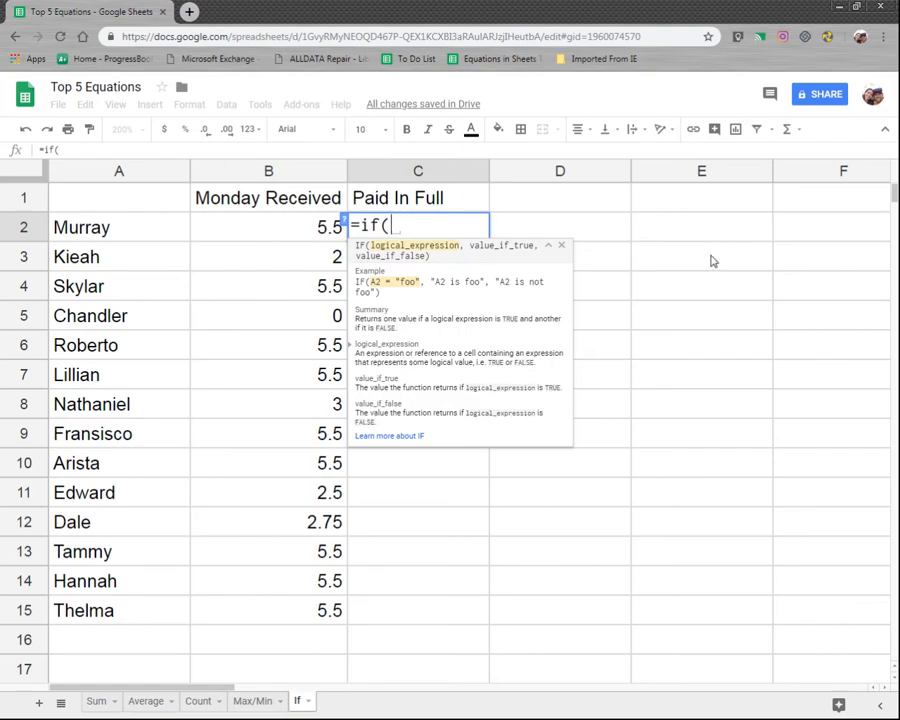
{"action": "type", "text": "b2"}
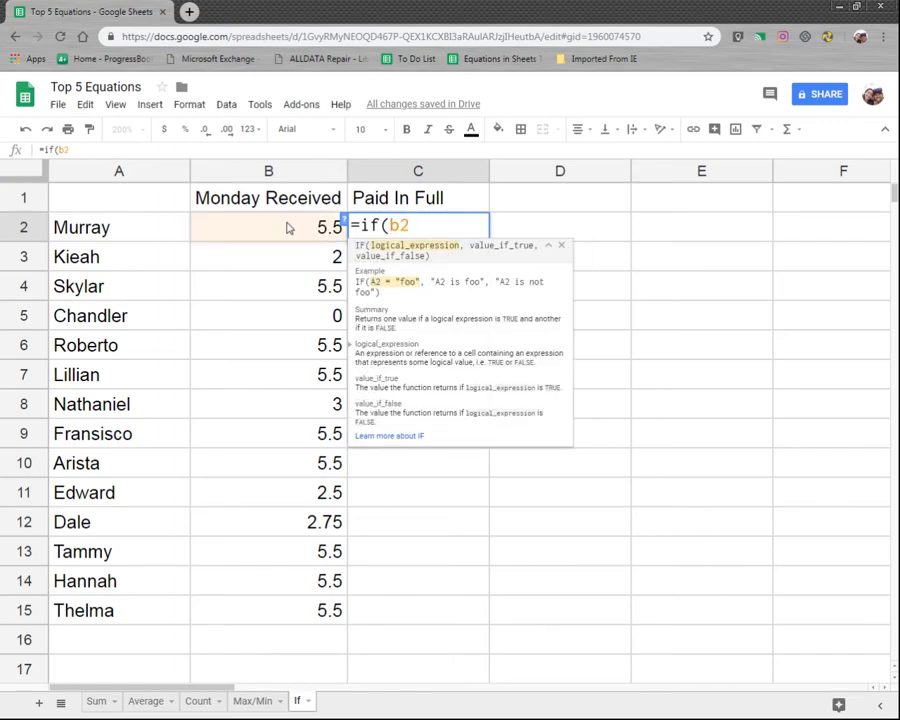
{"action": "type", "text": "=5.5"}
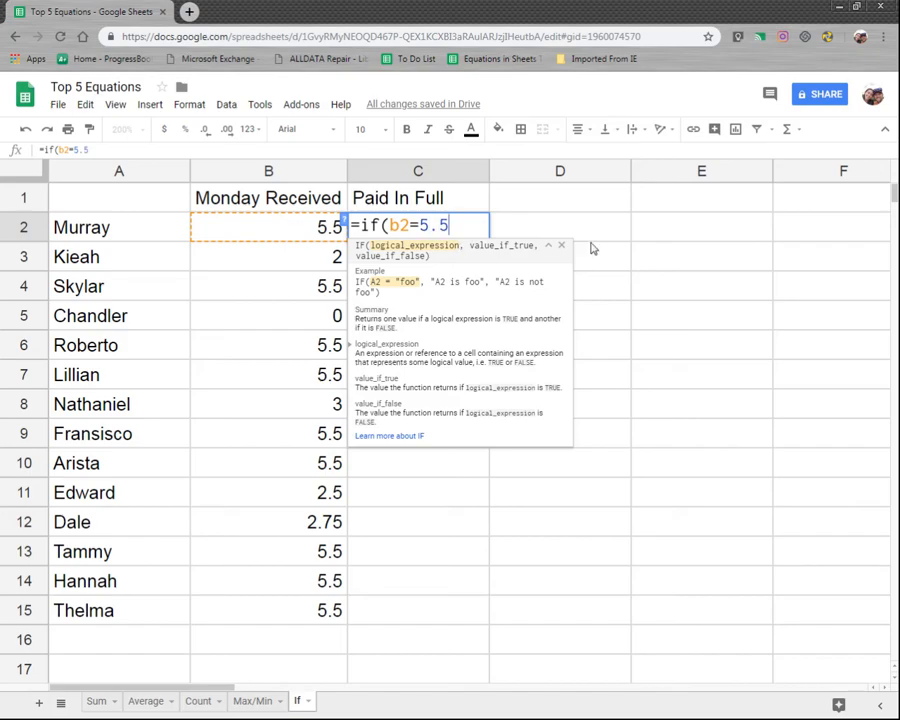
{"action": "type", "text": ", "}
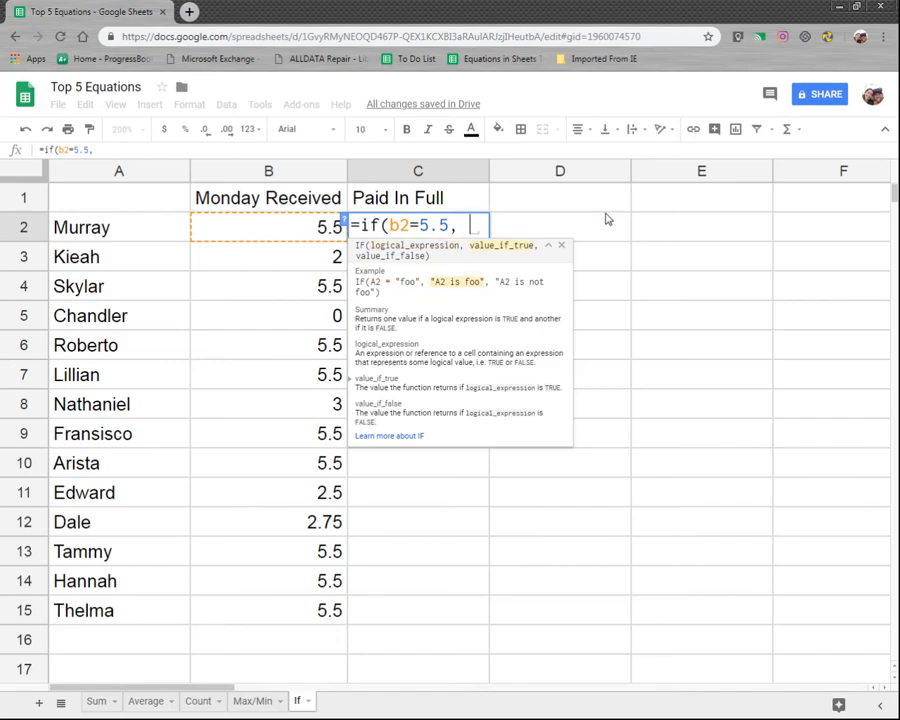
{"action": "type", "text": "\"Paid"}
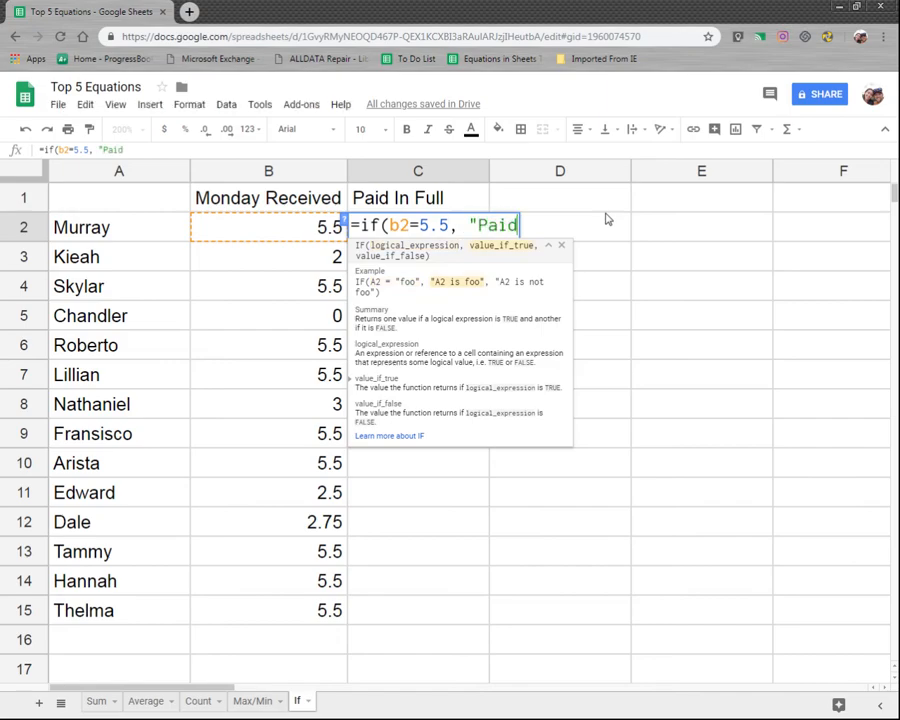
{"action": "type", "text": "\")"}
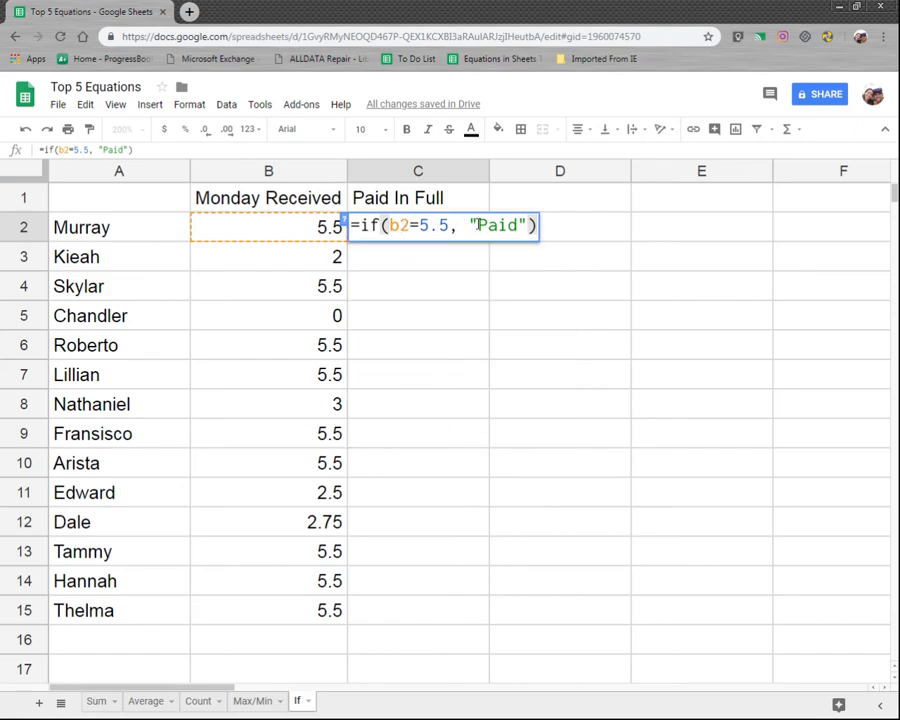
{"action": "key", "text": "Return"}
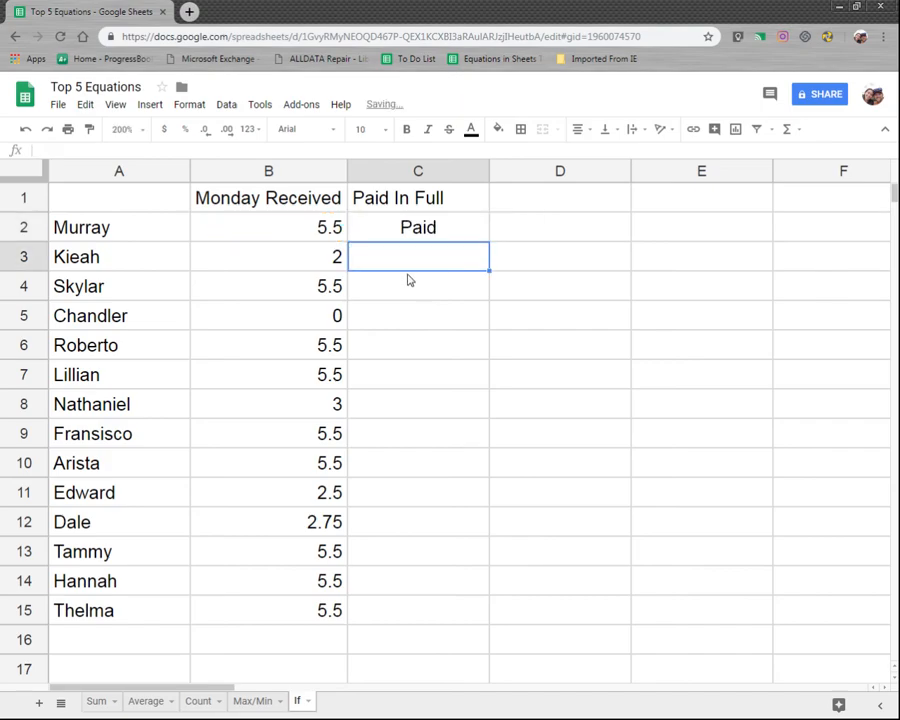
Step: Fill the C2 formula down through C6 and check the copied formulas in C3 and C6
{"action": "key", "text": "Up"}
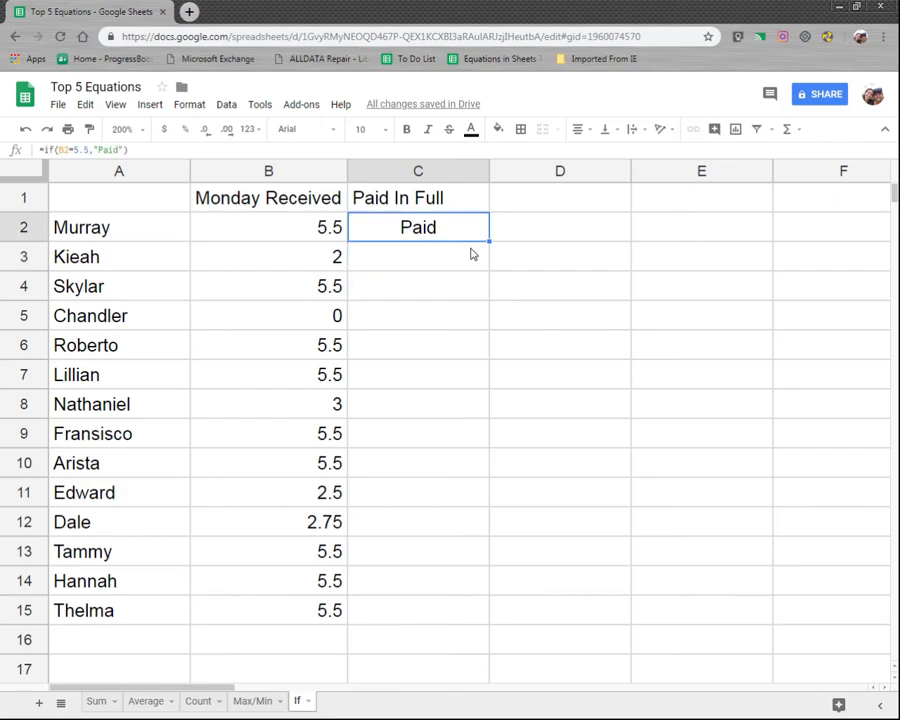
{"action": "left_click_drag", "start_coordinate": [489, 241], "coordinate": [490, 340]}
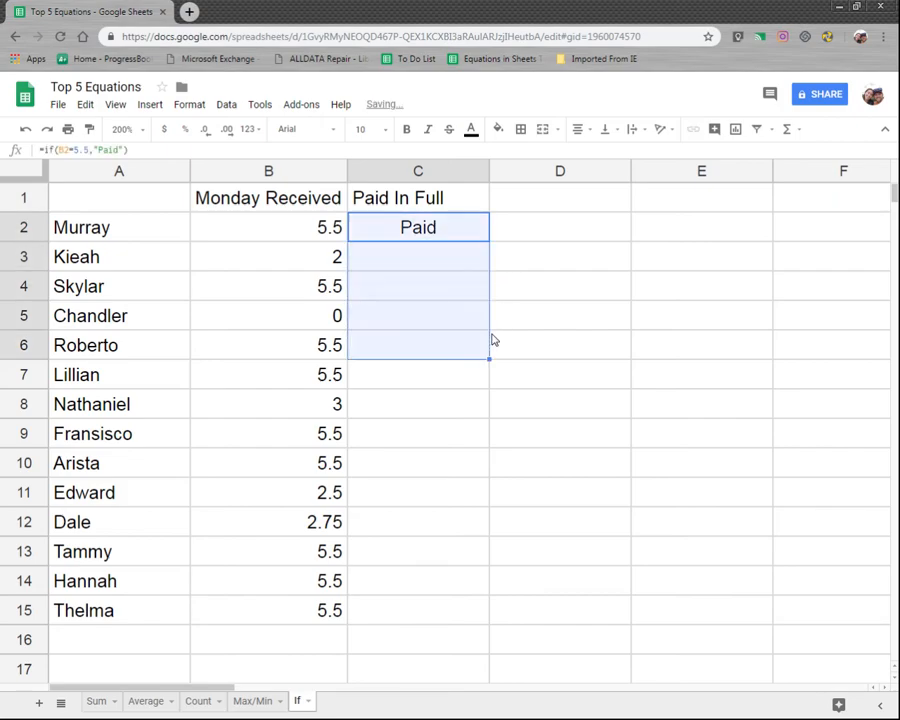
{"action": "left_click", "coordinate": [438, 257]}
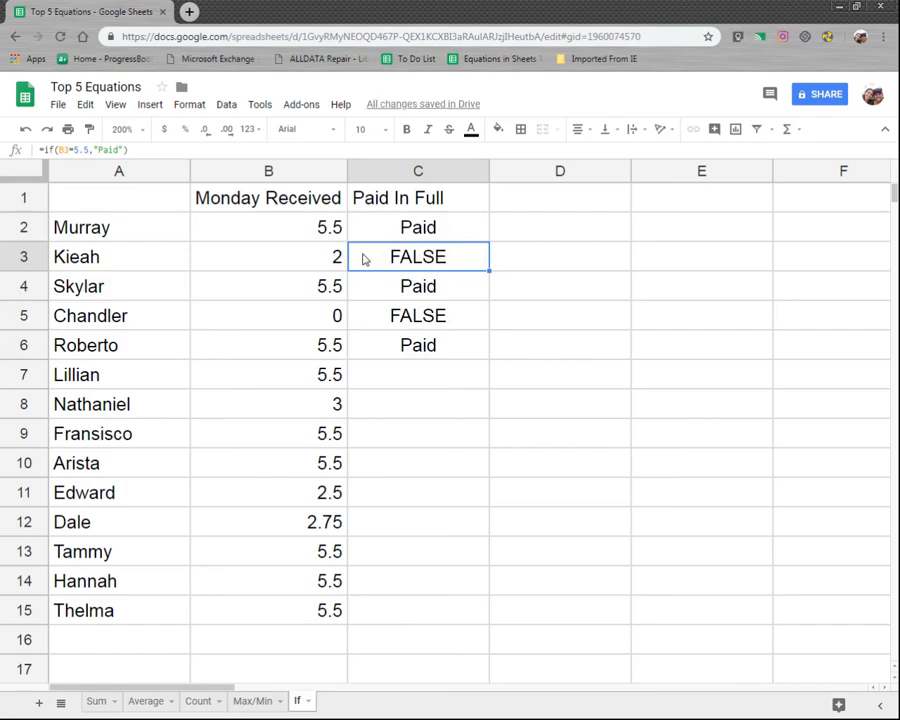
{"action": "left_click", "coordinate": [449, 348]}
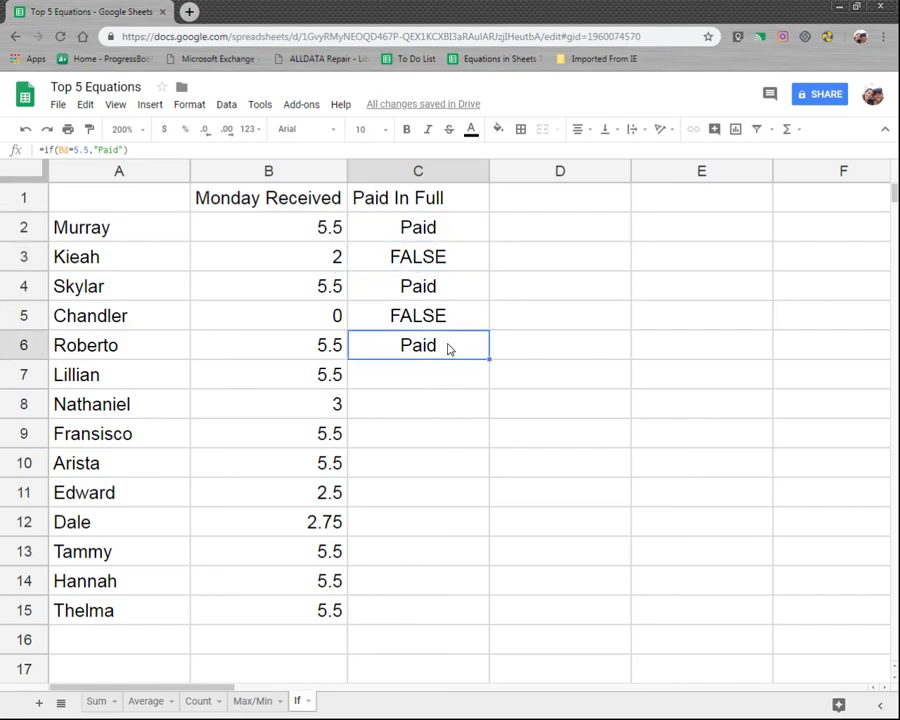
Step: Fill the formula from C6 down through C15, then select C2:C15 to review the results
{"action": "key", "text": "shift+Down"}
{"action": "key", "text": "shift+Down"}
{"action": "key", "text": "shift+Down"}
{"action": "key", "text": "shift+Down"}
{"action": "key", "text": "shift+Down"}
{"action": "key", "text": "shift+Down"}
{"action": "key", "text": "shift+Down"}
{"action": "key", "text": "shift+Down"}
{"action": "key", "text": "shift+Down"}
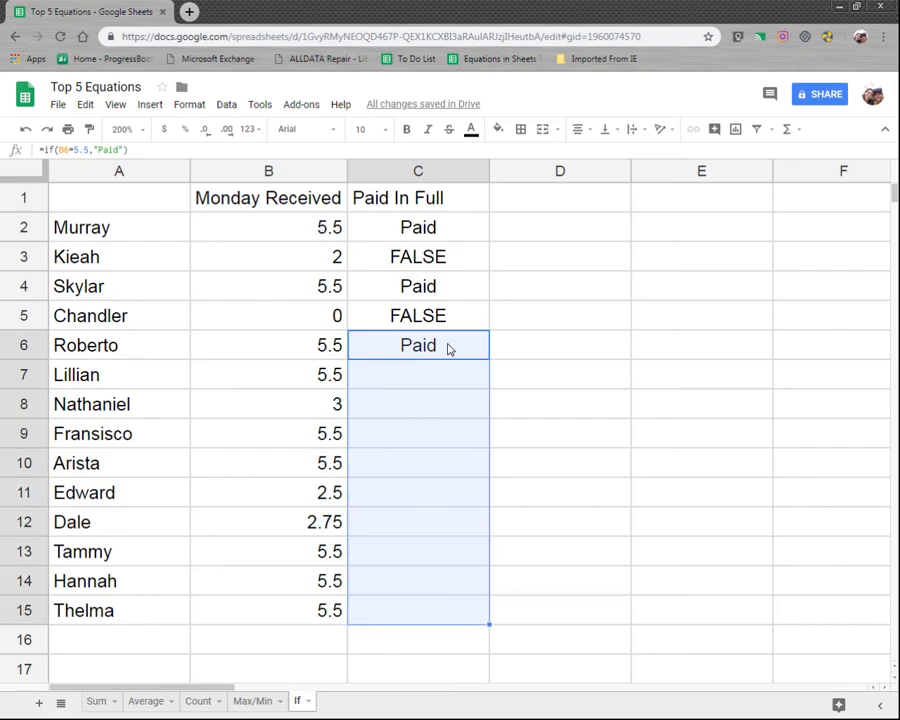
{"action": "key", "text": "ctrl+d"}
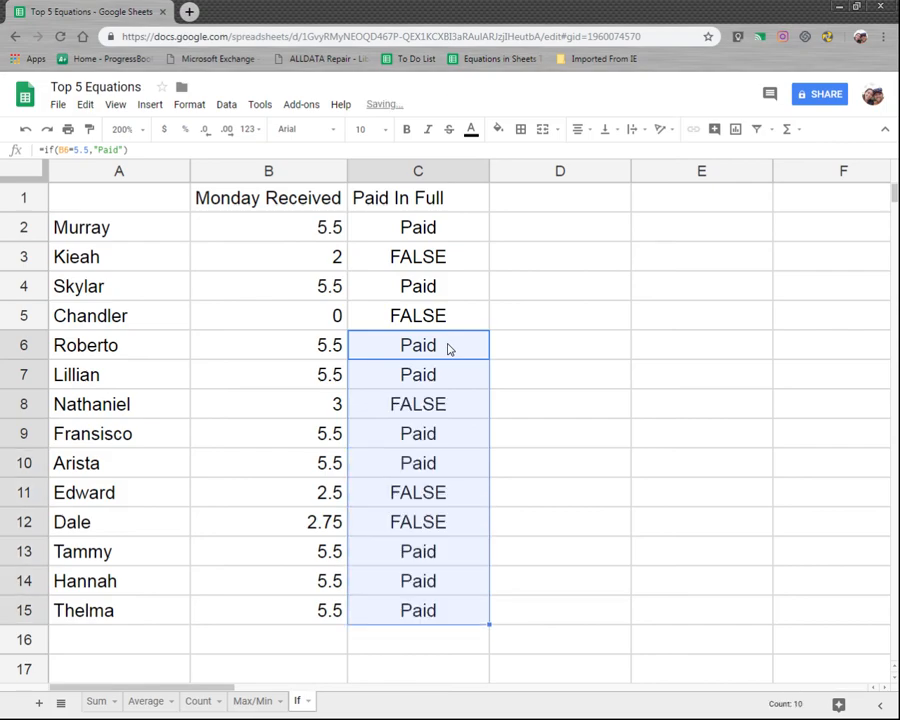
{"action": "left_click", "coordinate": [492, 236]}
{"action": "left_click_drag", "start_coordinate": [452, 224], "coordinate": [466, 613]}
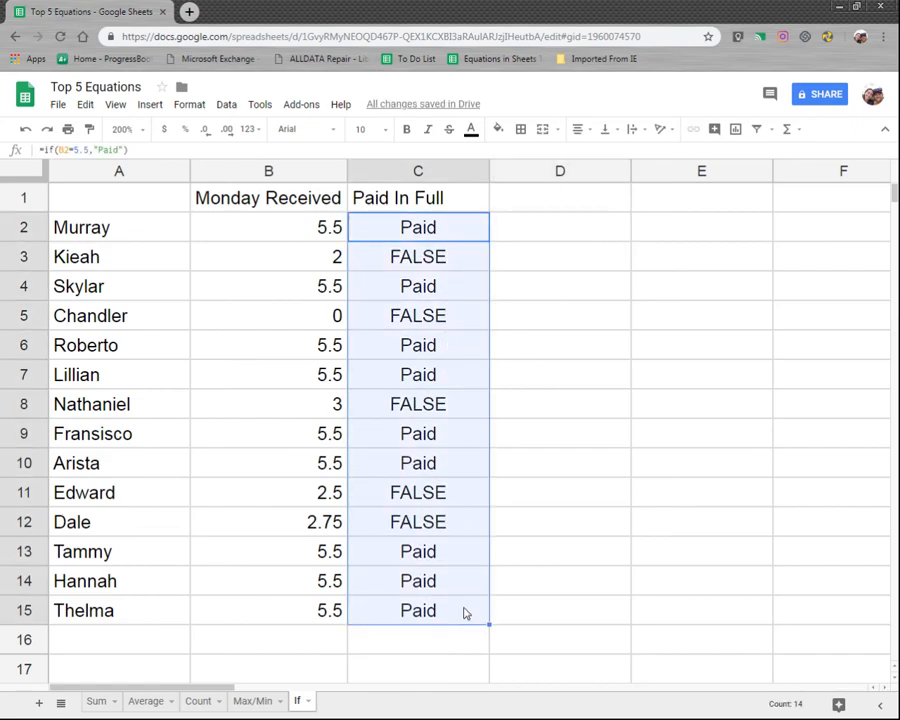